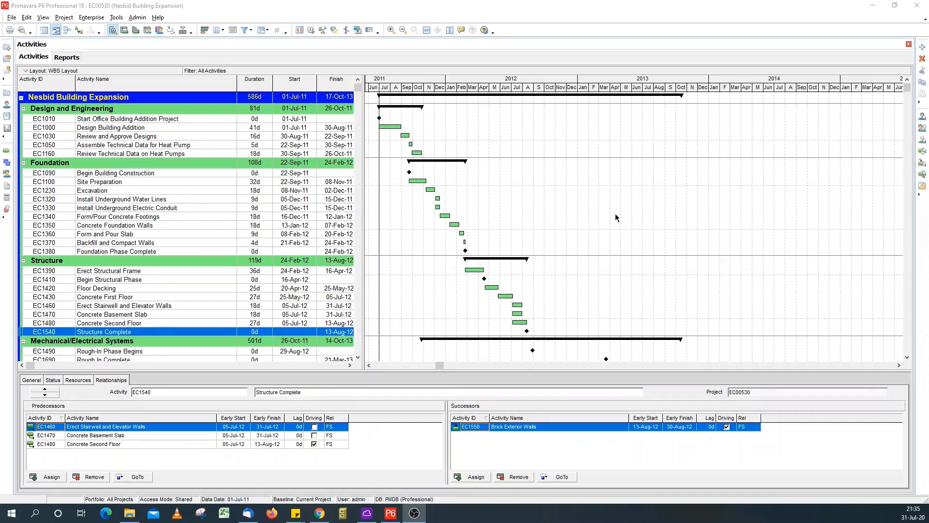
Check the release and build information of the installed program version, and close it.
left_click(158, 18)
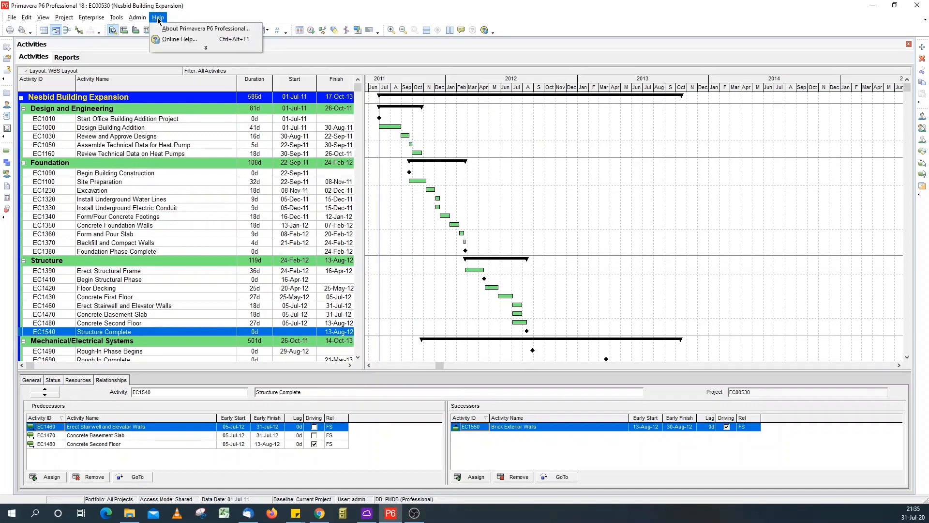
left_click(175, 30)
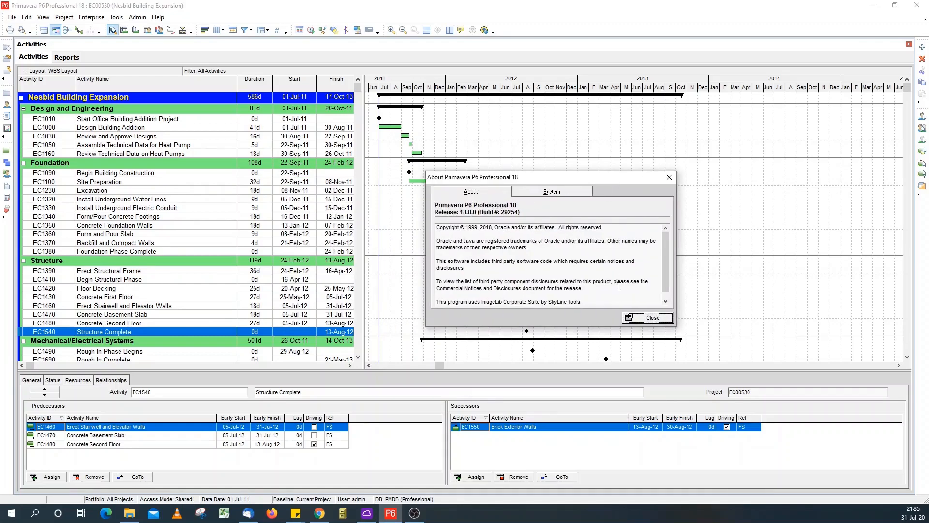
left_click(650, 317)
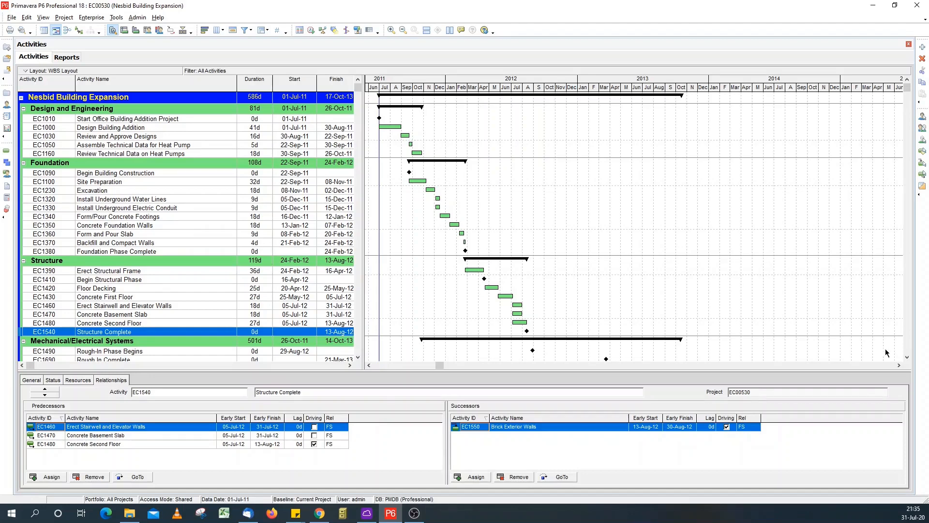
Review the predecessors and successors of the HVAC activities Install HVAC Ducts and Fabricate and Deliver Heat Pump and Controls.
left_click(908, 358)
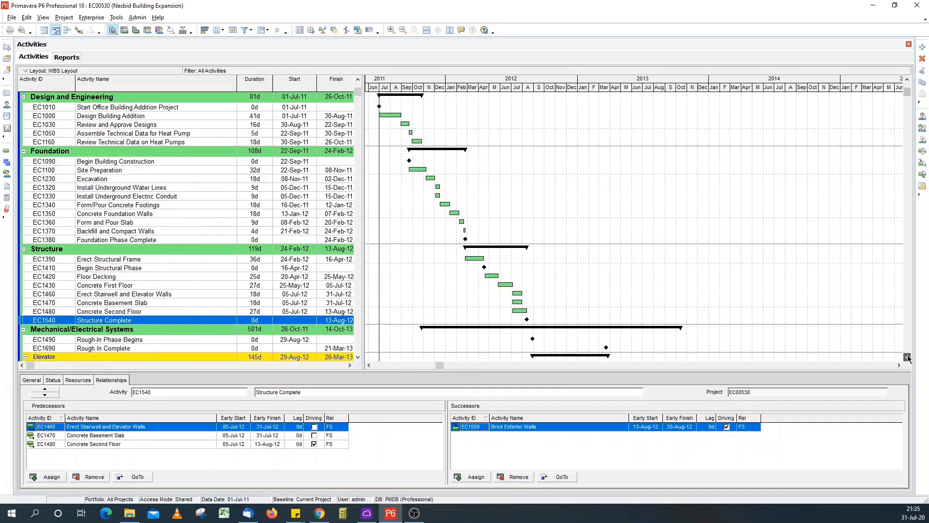
scroll(464, 235, "up", 4)
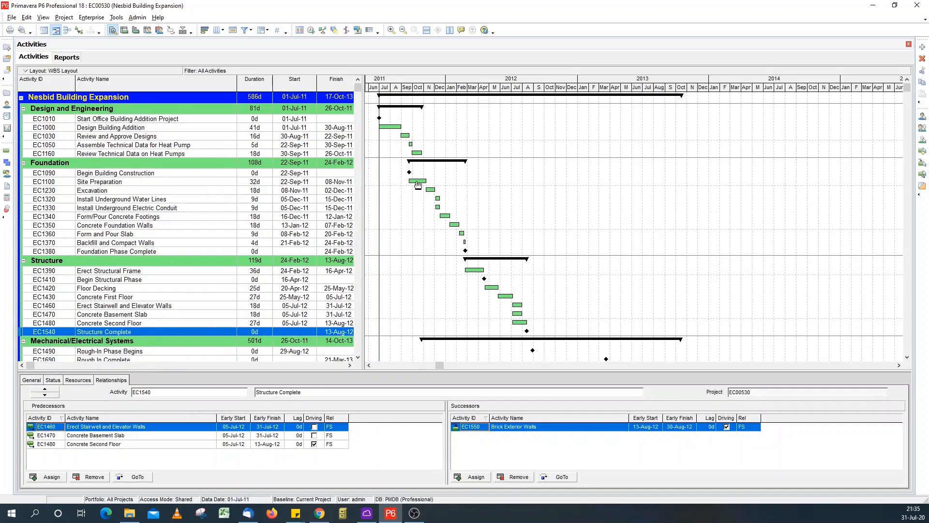
scroll(680, 242, "down", 6)
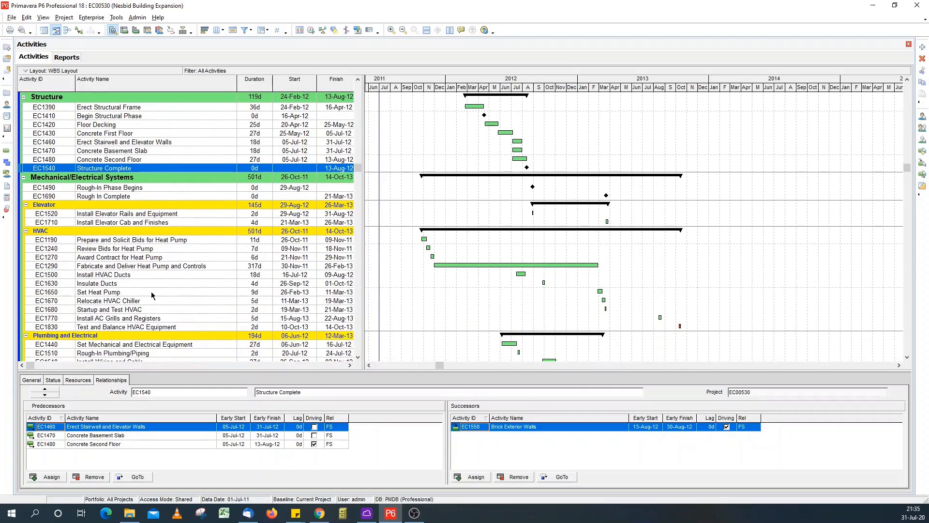
left_click(134, 274)
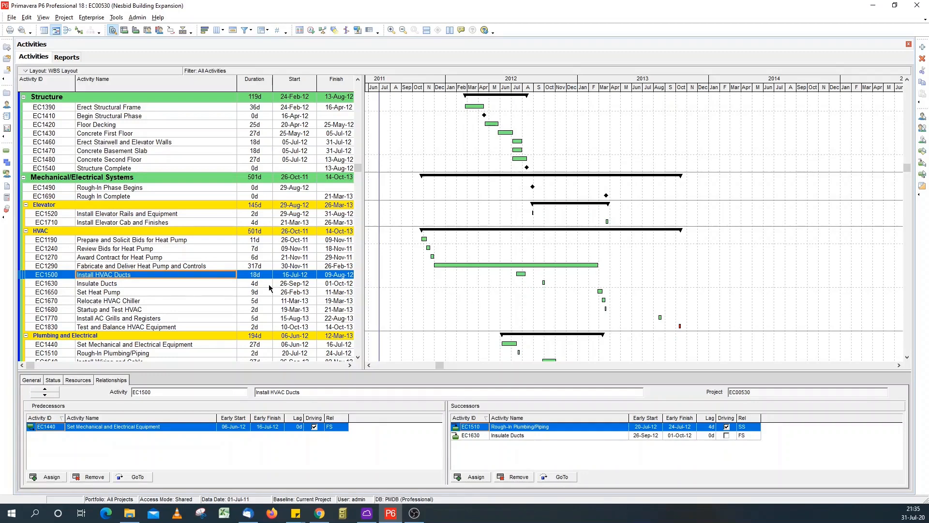
left_click(160, 268)
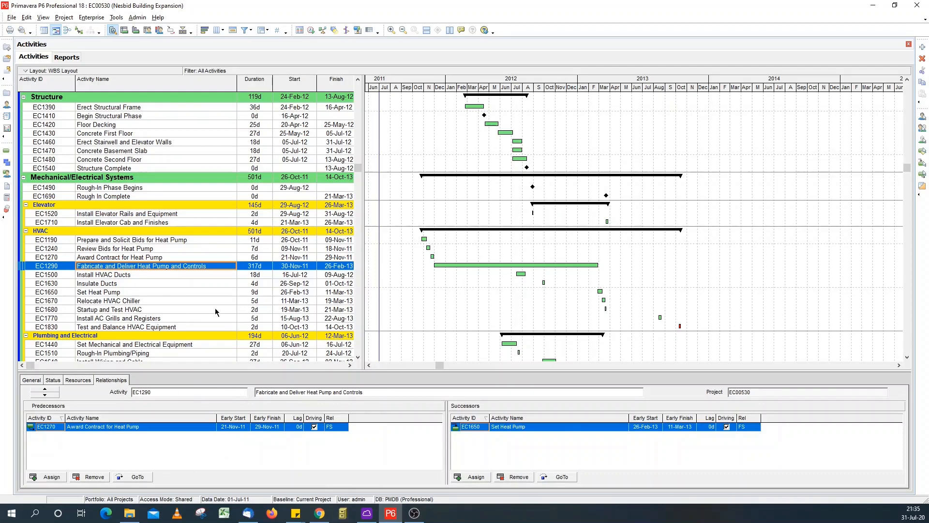
left_click(128, 275)
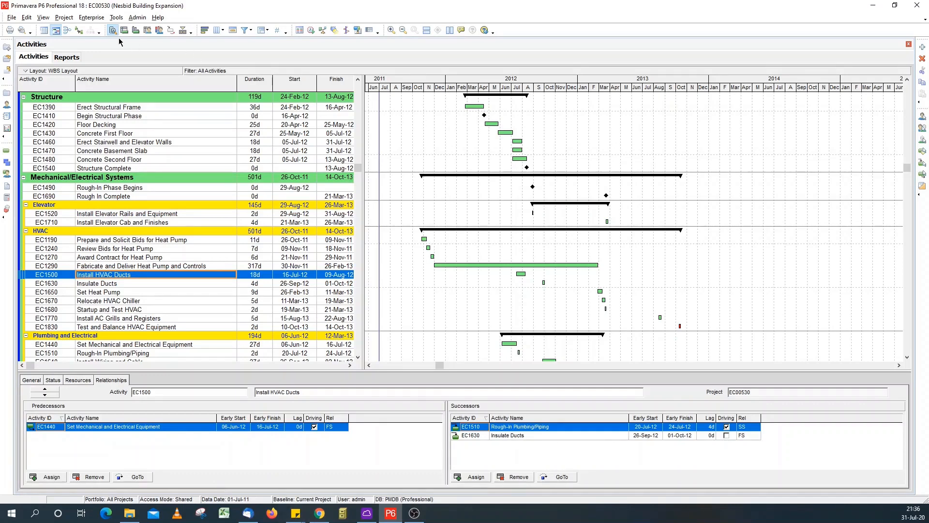
Show the relationship lines on the Gantt chart, examine the logic links around the HVAC activities, and hide the lines again.
left_click(78, 30)
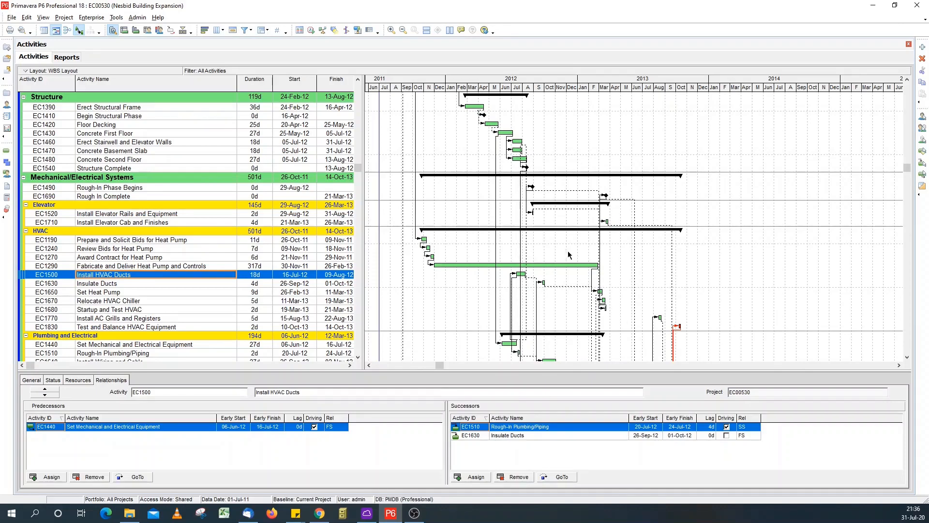
scroll(536, 275, "up", 5)
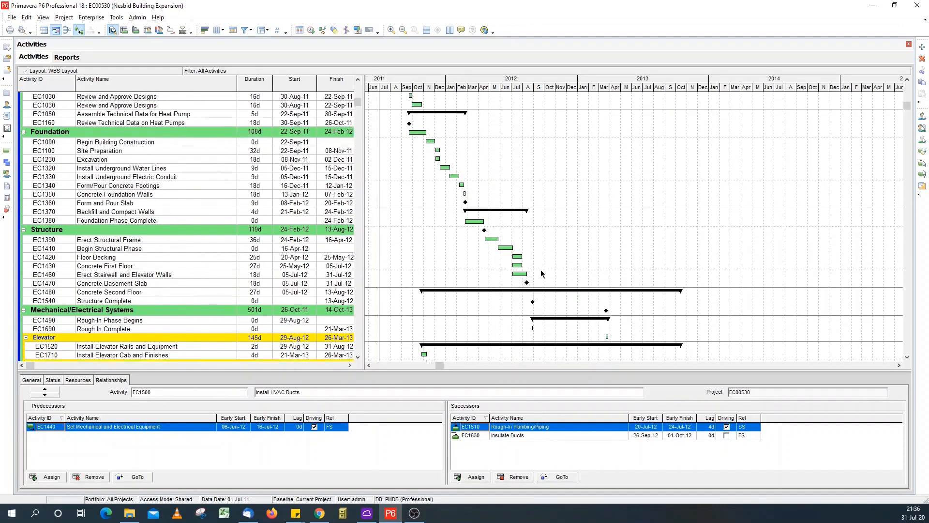
scroll(541, 269, "down", 2)
scroll(558, 287, "down", 15)
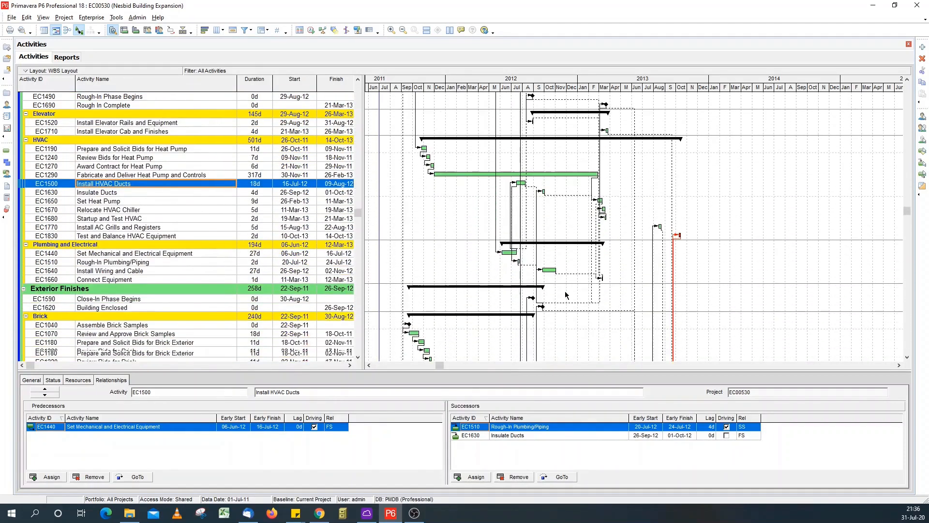
scroll(567, 293, "up", 5)
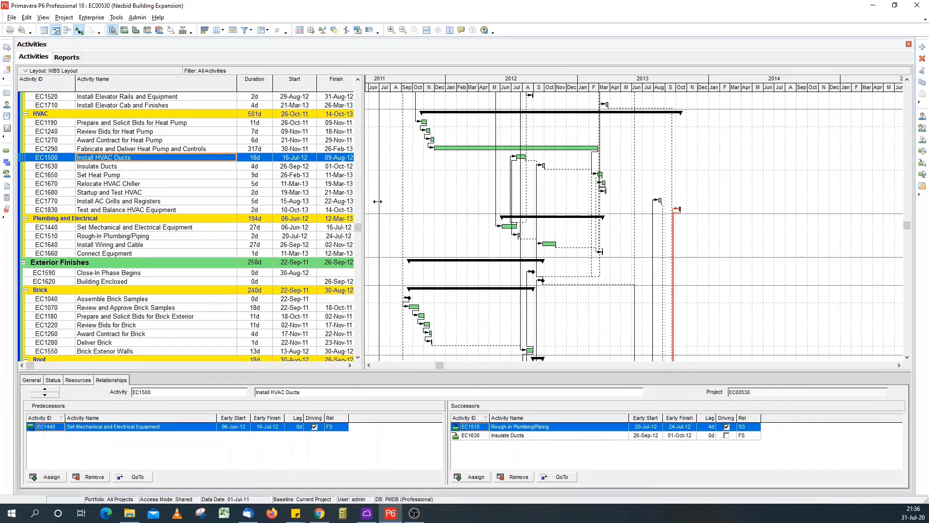
left_click(78, 30)
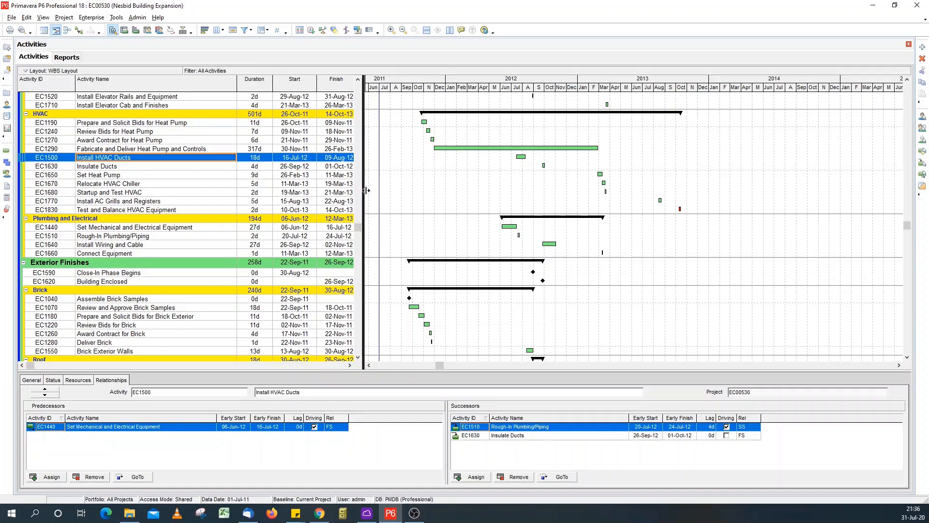
Widen the activity table and add a Predecessors column between Finish and Calendar.
left_click_drag(364, 190, 458, 190)
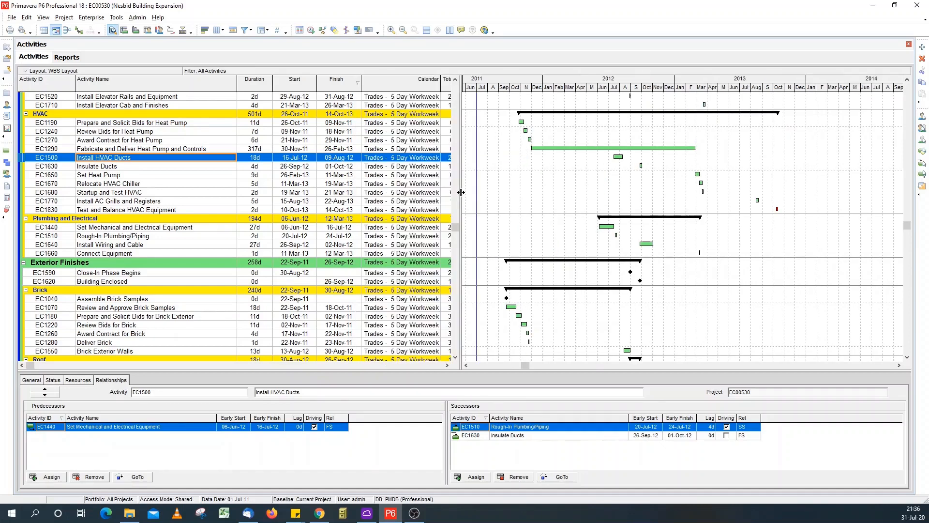
left_click(216, 32)
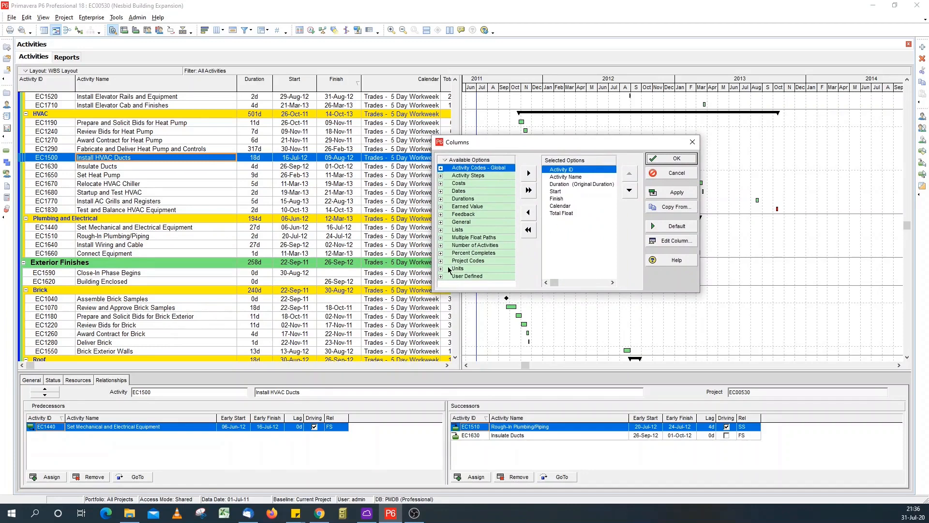
left_click(441, 230)
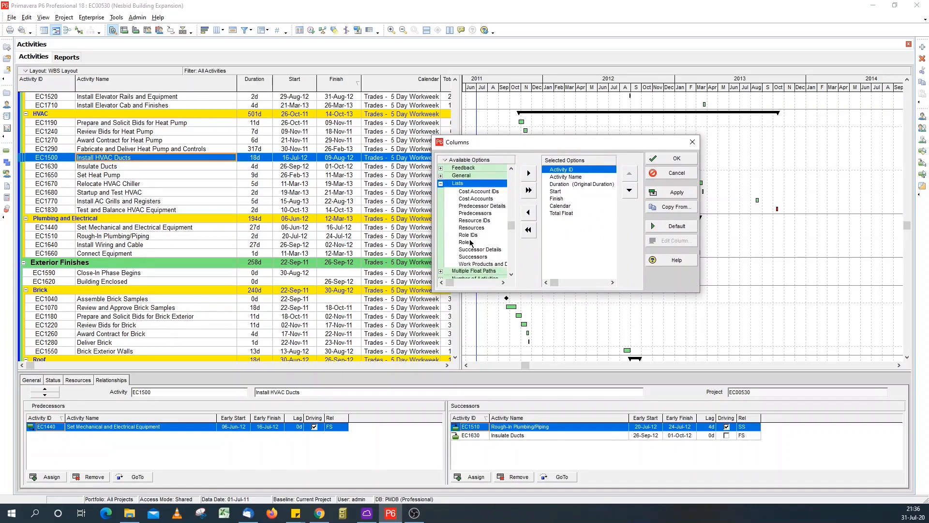
left_click(560, 214)
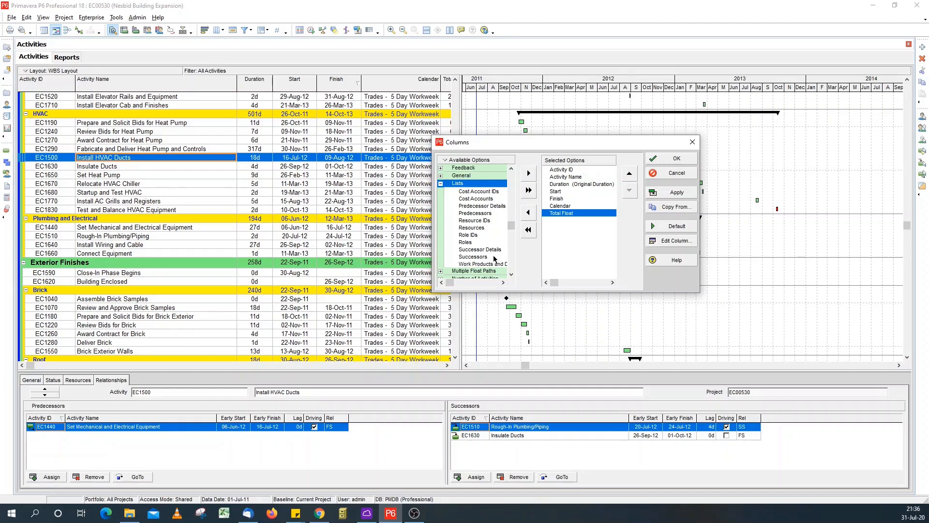
double_click(486, 213)
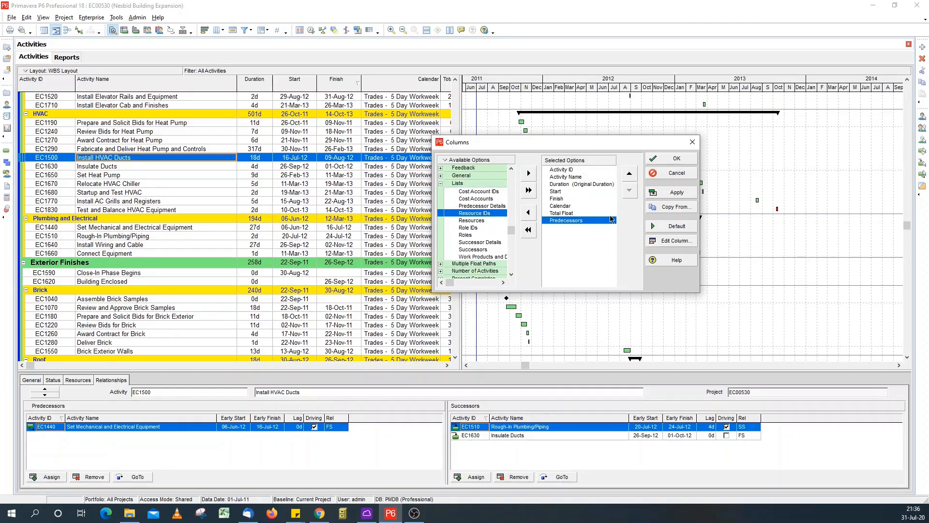
left_click(629, 173)
left_click(629, 173)
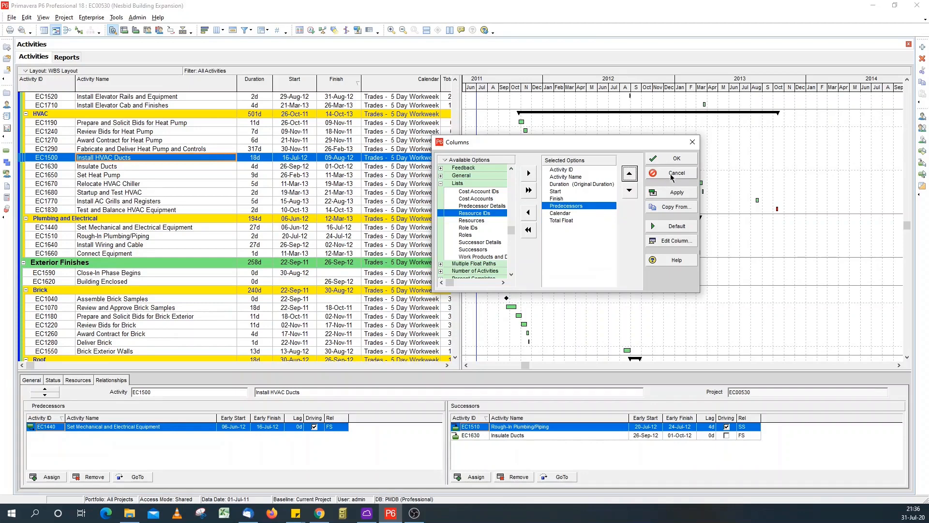
left_click(674, 159)
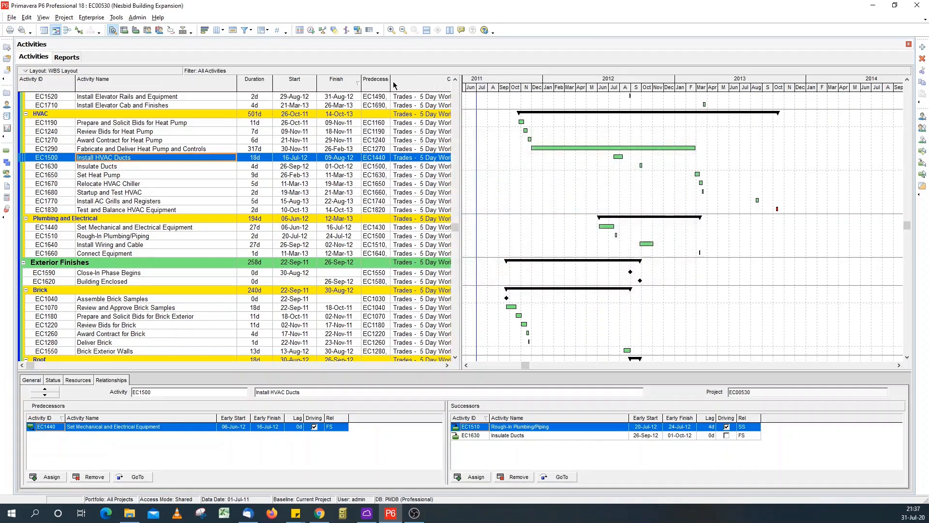
Widen the Predecessors column until Set Heat Pump's full predecessor list fits, and shrink the activity table back to the Finish column.
left_click_drag(392, 83, 420, 84)
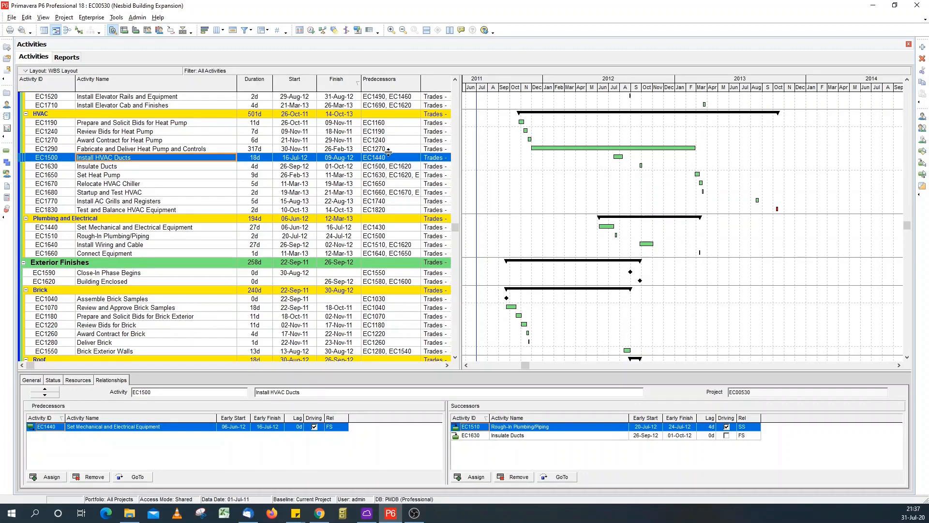
left_click(386, 168)
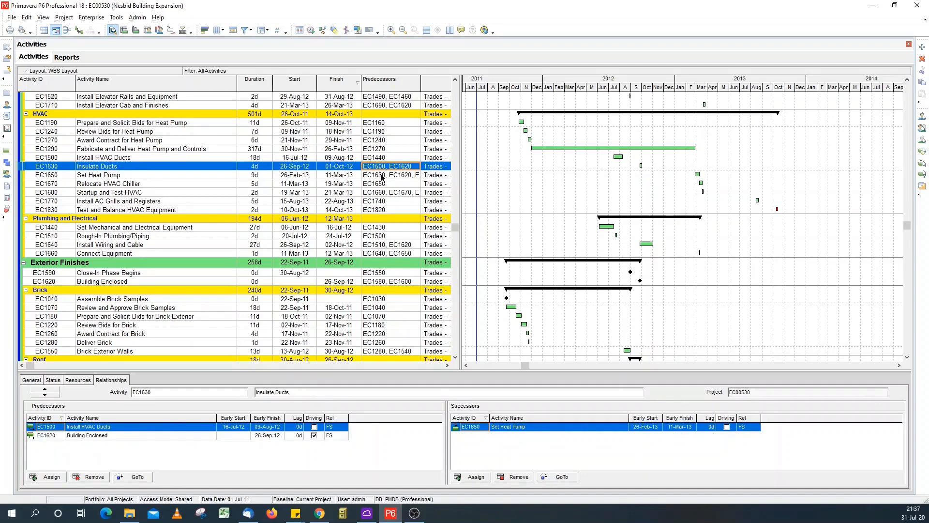
left_click(382, 177)
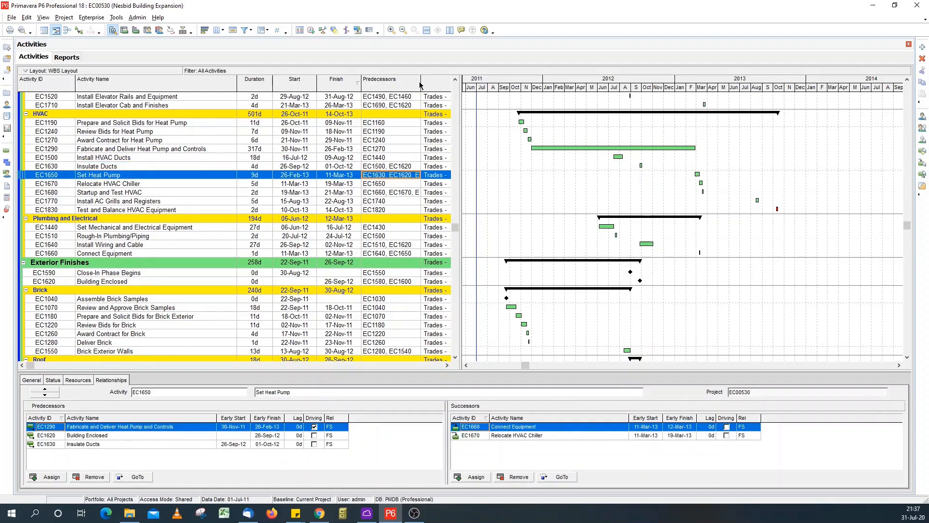
left_click_drag(420, 83, 448, 82)
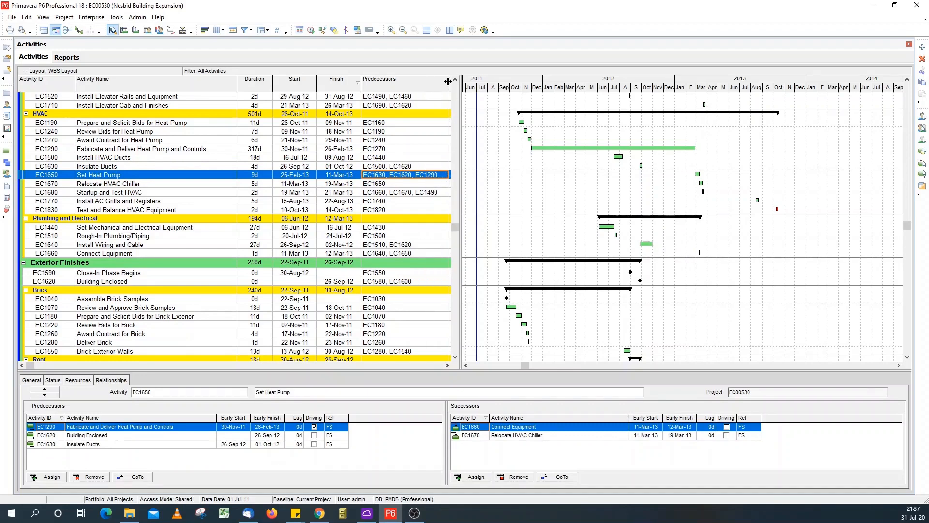
left_click_drag(460, 99, 361, 99)
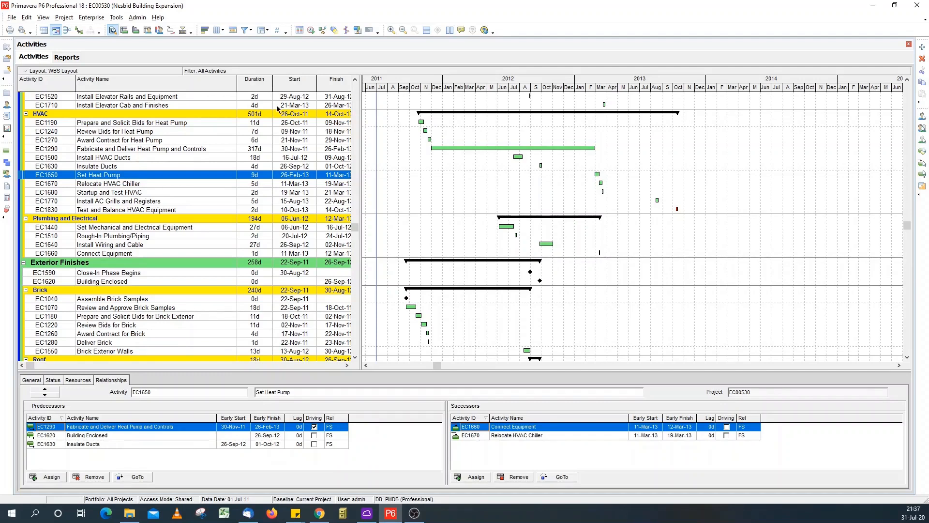
Open the reports list and select LG-02 Logic Report, Critical Path, By Project in the Schedule group after looking at LG-01.
left_click(18, 116)
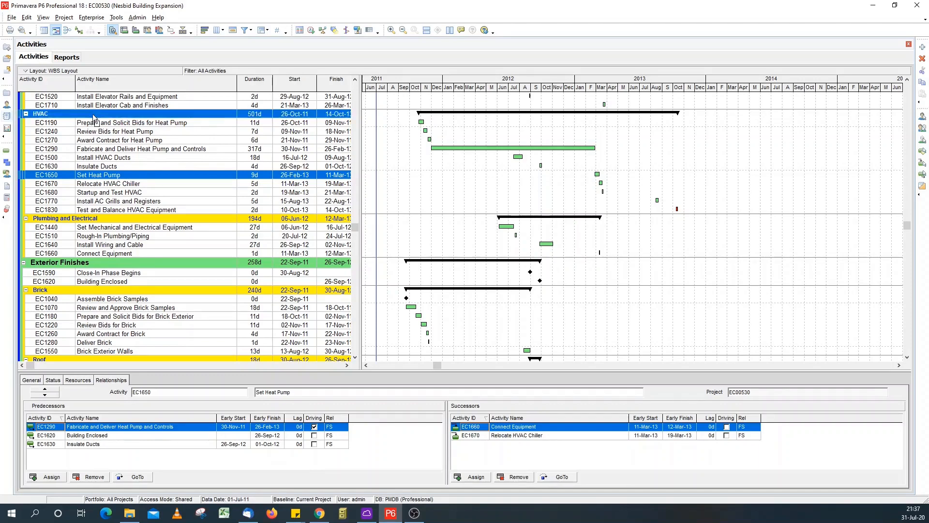
left_click(8, 116)
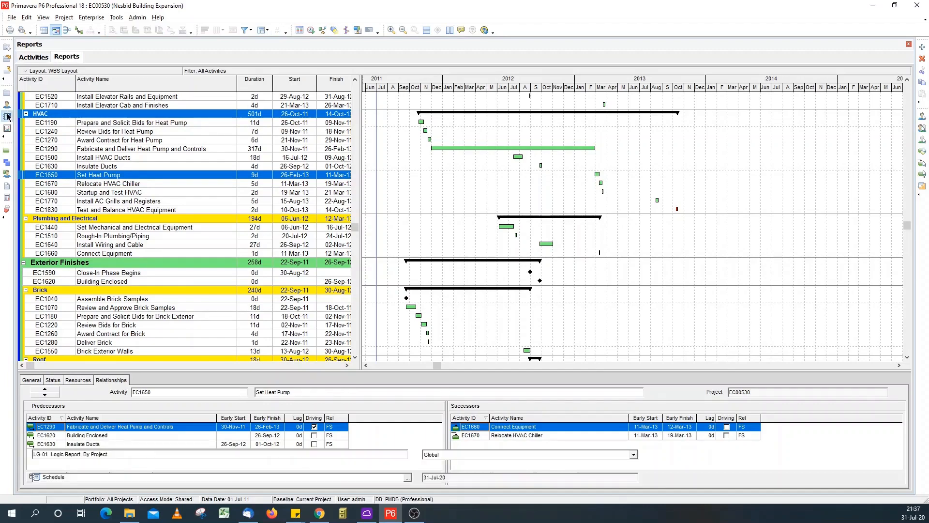
scroll(125, 177, "up", 4)
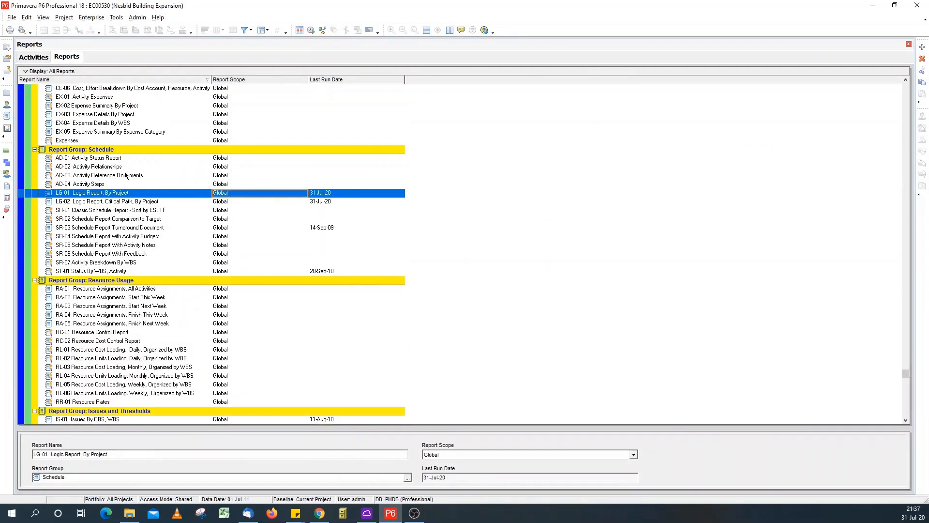
scroll(83, 213, "up", 5)
scroll(83, 213, "up", 8)
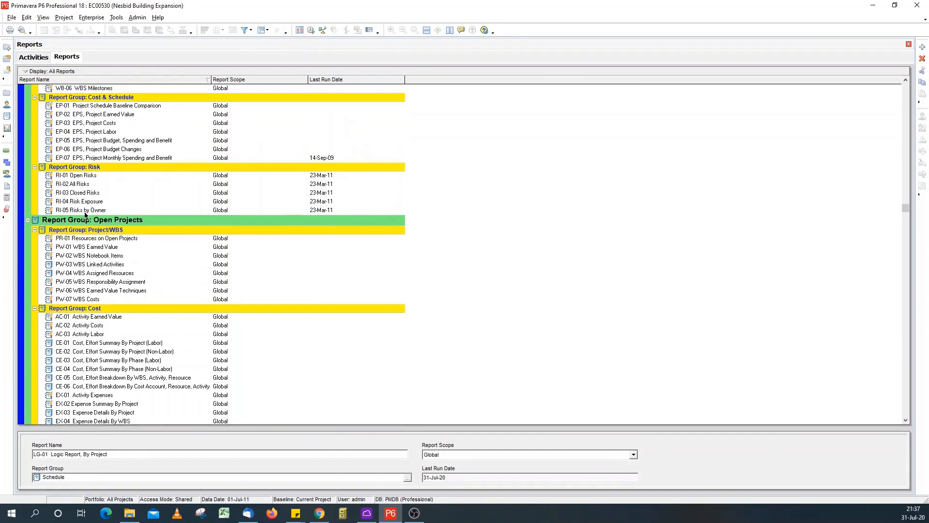
scroll(112, 291, "down", 8)
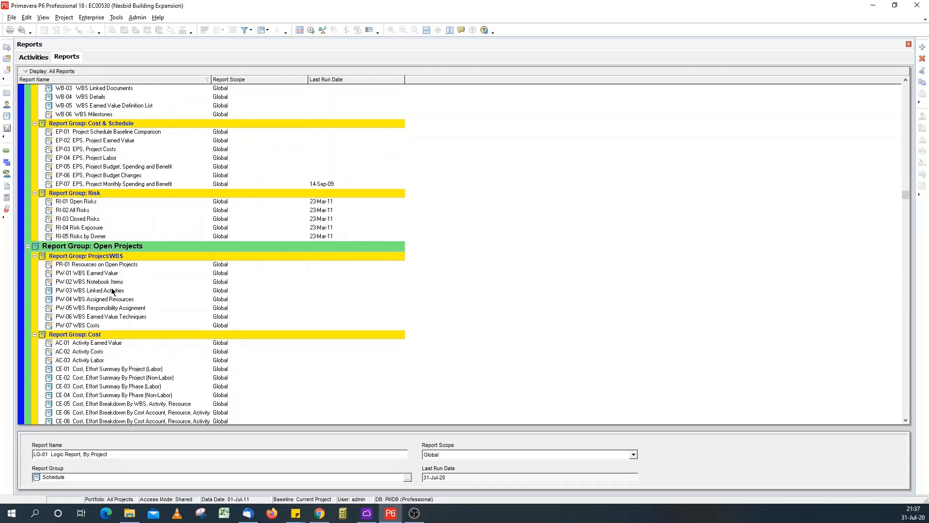
scroll(59, 302, "down", 1)
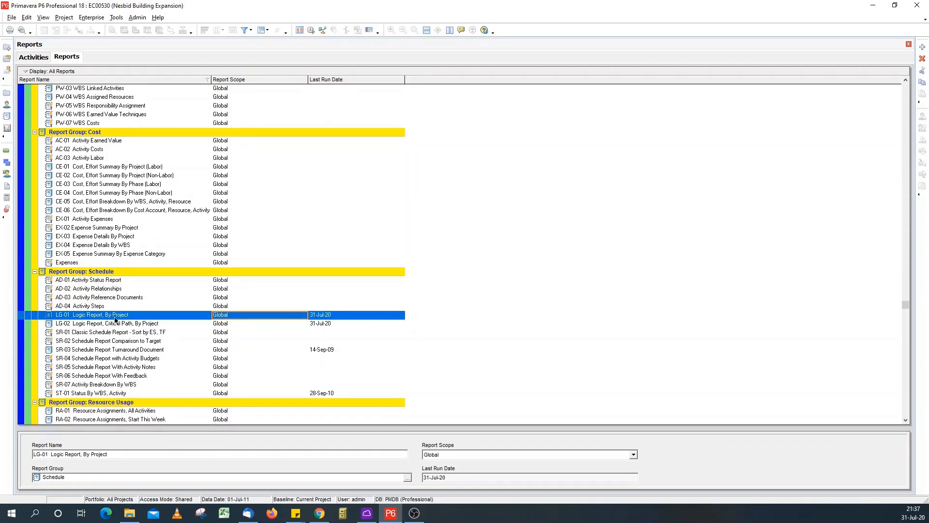
scroll(106, 319, "down", 1)
left_click(115, 290)
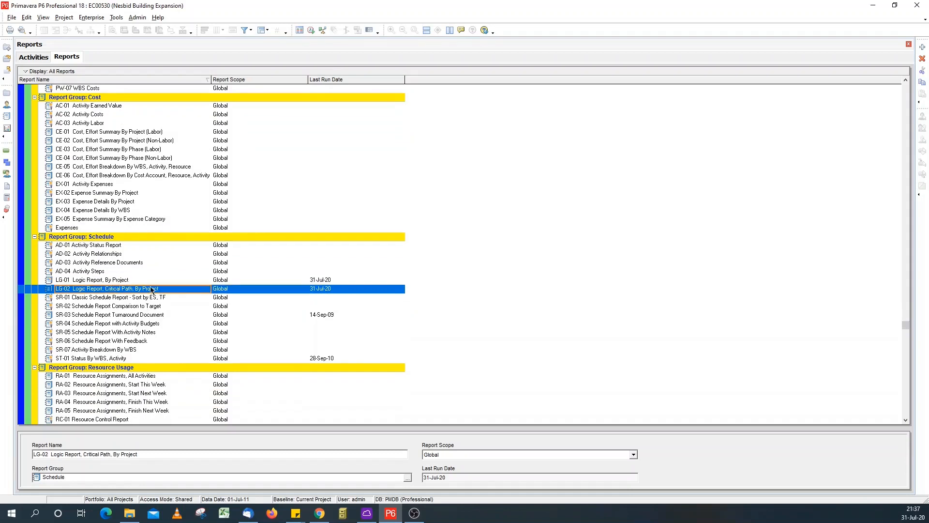
left_click(108, 281)
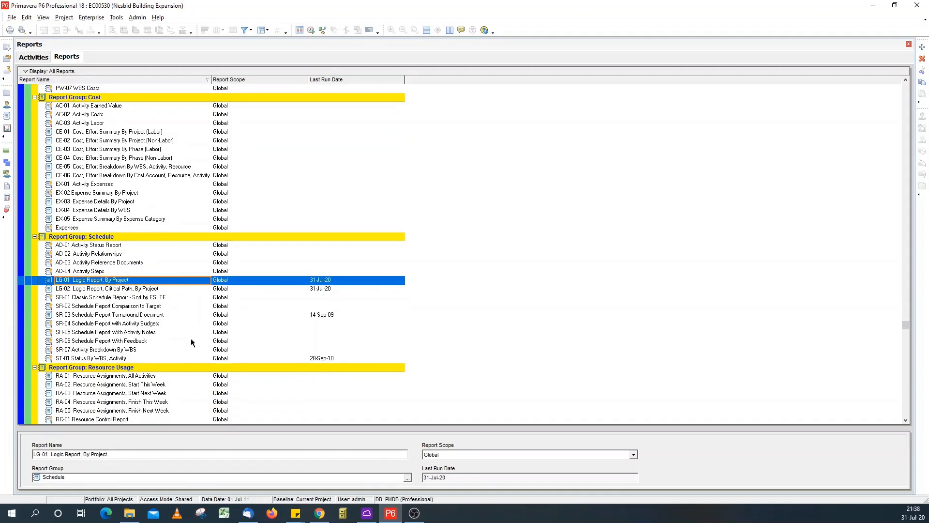
left_click(83, 290)
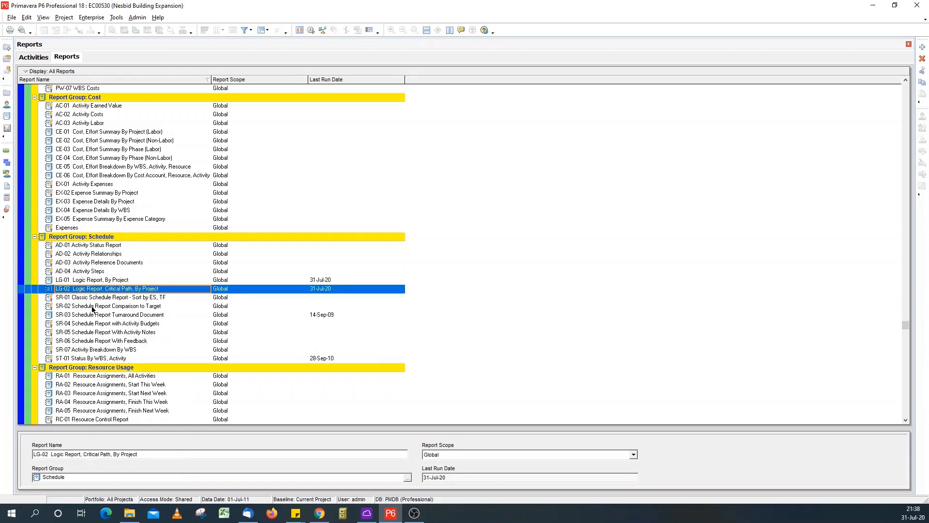
Run the LG-01 Logic Report, By Project, as a print preview.
left_click(141, 281)
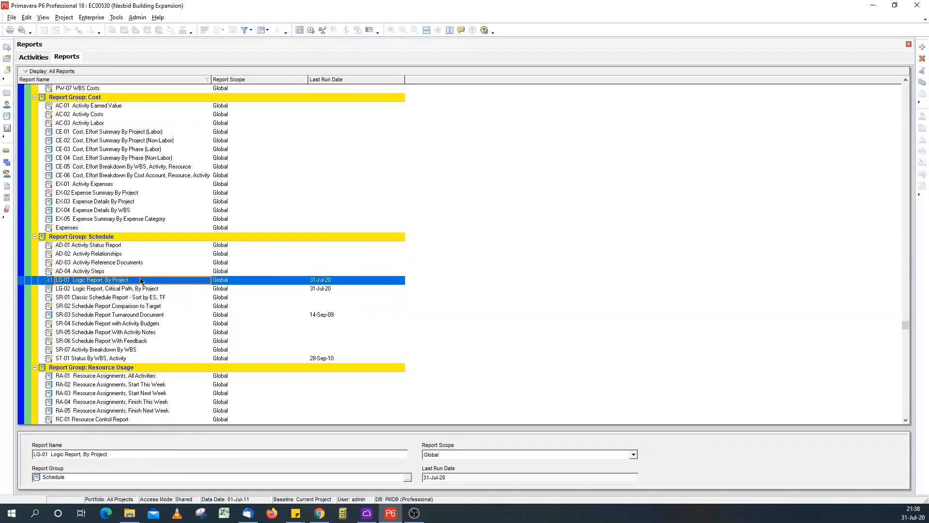
right_click(141, 281)
mouse_move(168, 287)
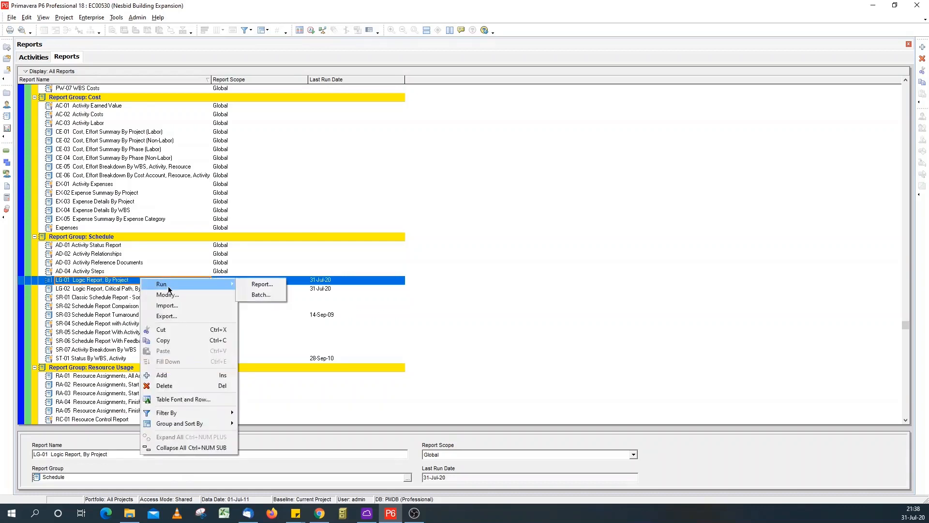
left_click(256, 284)
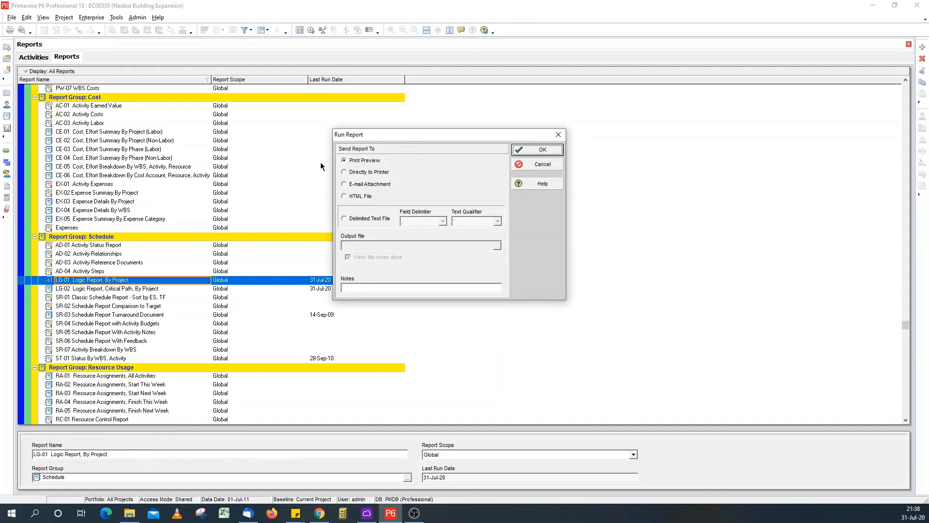
left_click(530, 151)
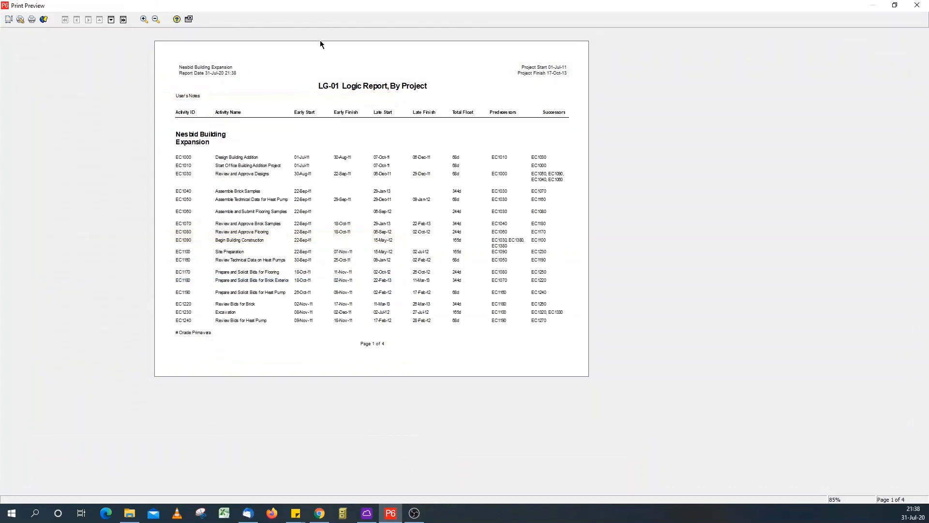
Check the logic report's print setup without changing it, and close the print preview.
left_click(21, 20)
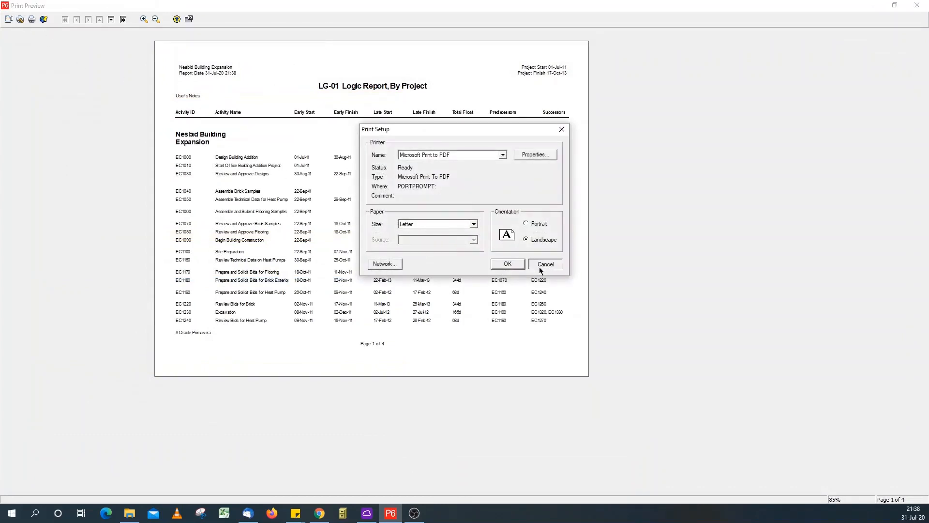
left_click(545, 265)
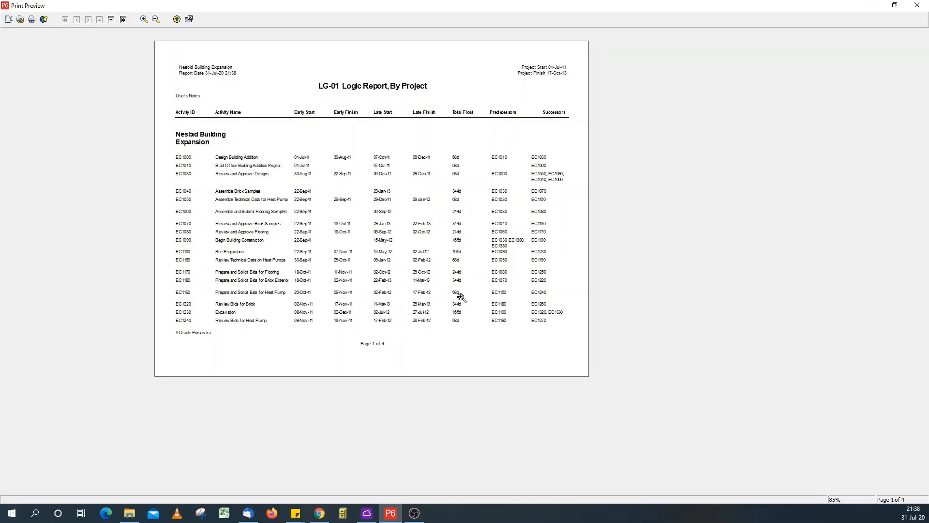
left_click(189, 19)
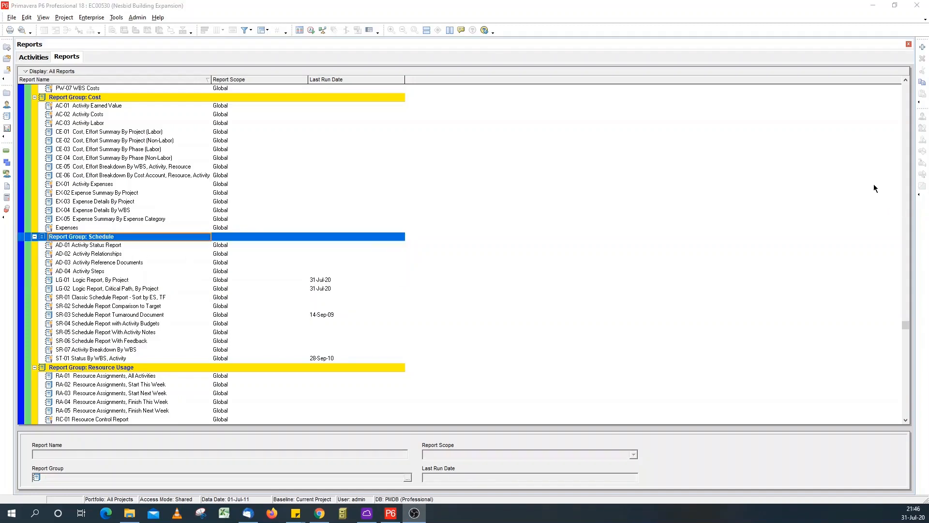
Start a new report in the Report Wizard with Activities as its subject area.
left_click(923, 50)
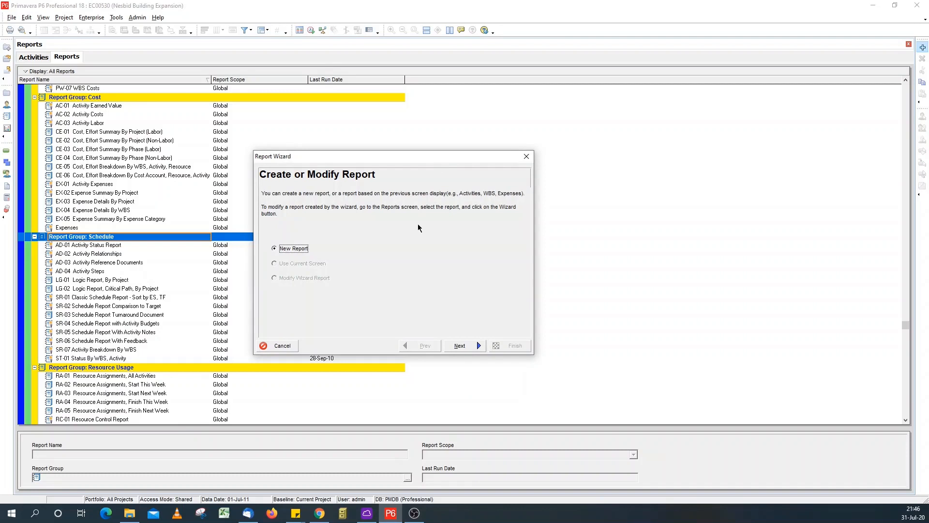
left_click(465, 346)
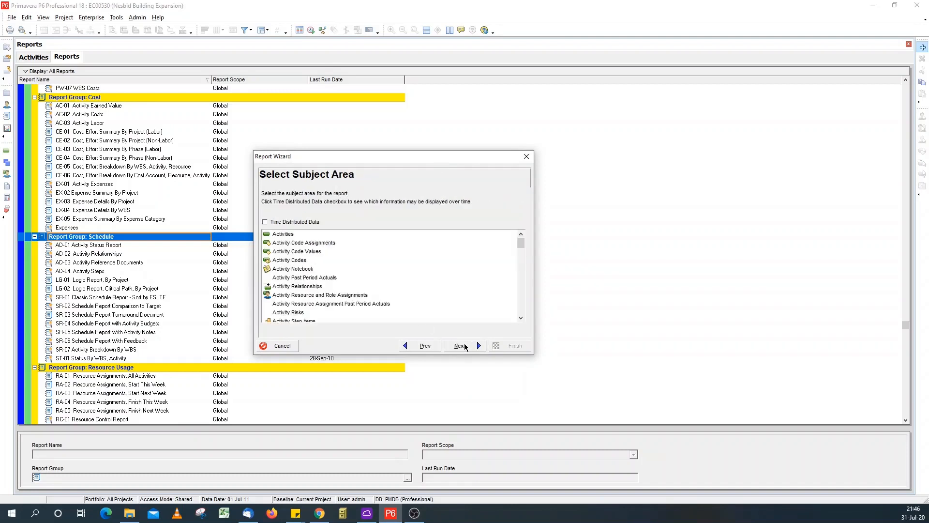
left_click(285, 235)
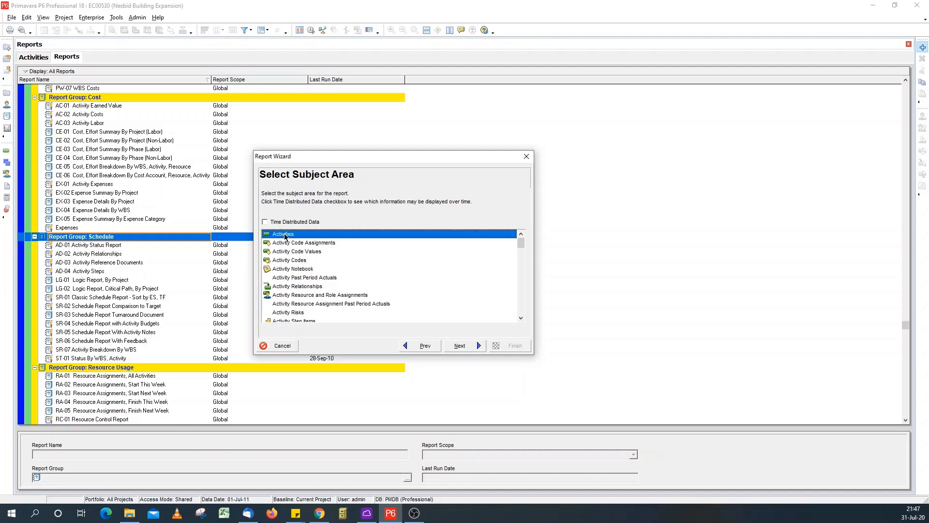
left_click(472, 346)
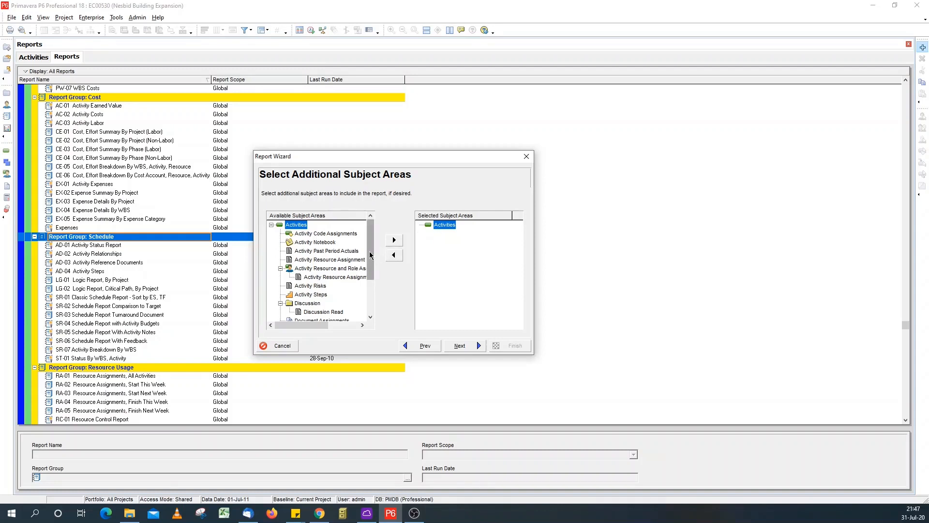
Include Predecessors as an additional subject area under Activities and proceed to configuring the subject areas.
left_click_drag(372, 255, 375, 286)
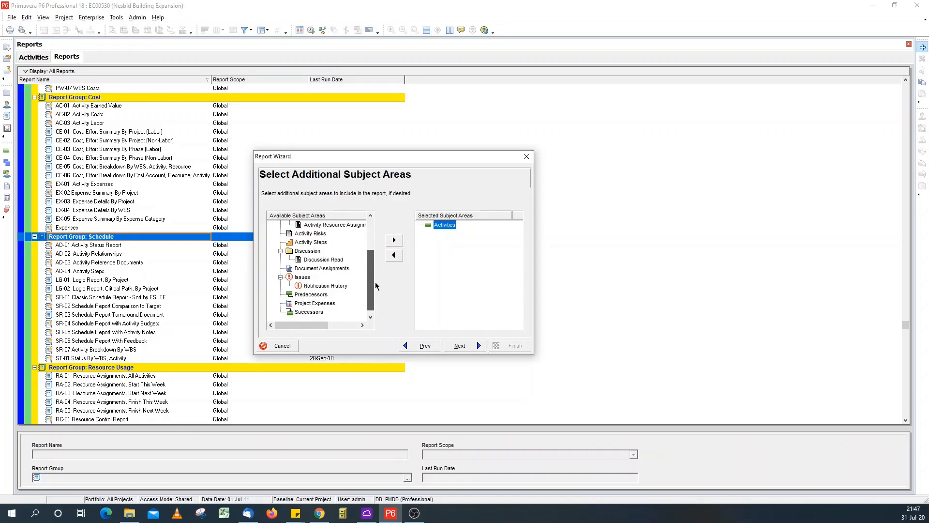
scroll(376, 283, "up", 1)
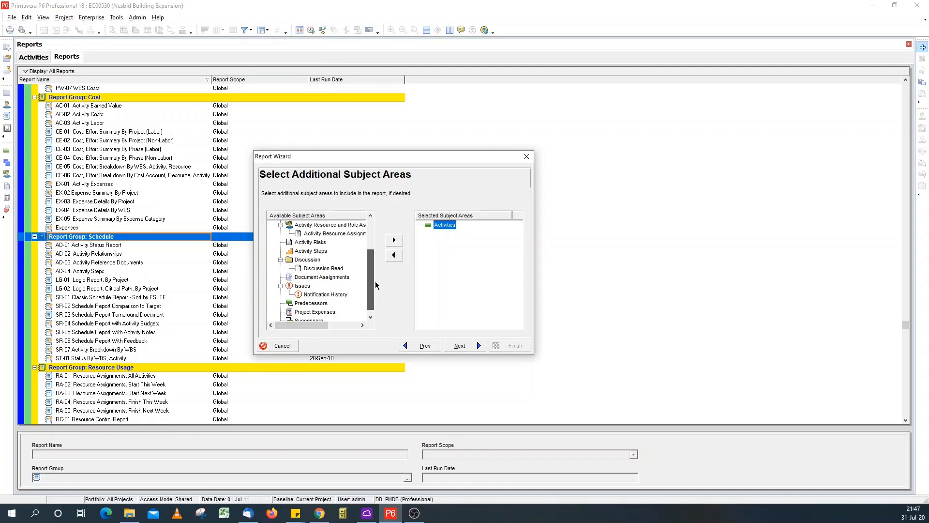
scroll(376, 280, "down", 1)
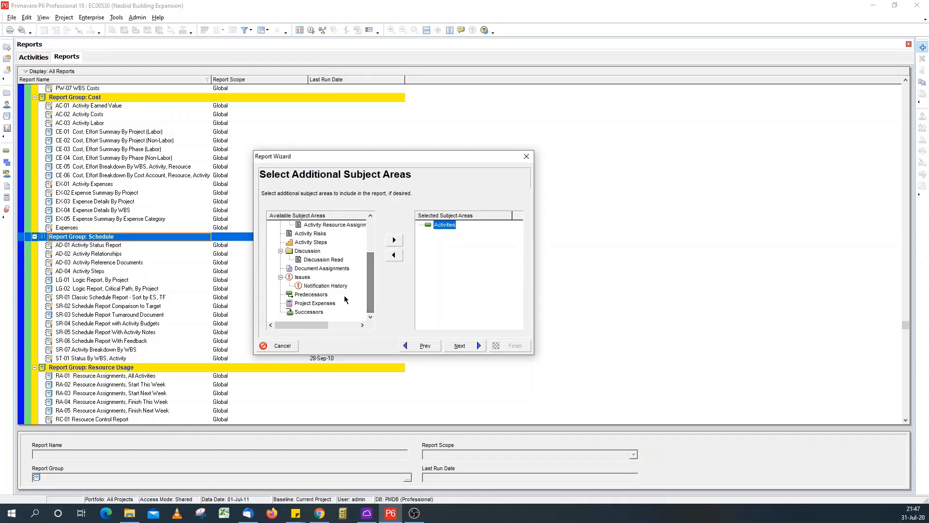
left_click(322, 296)
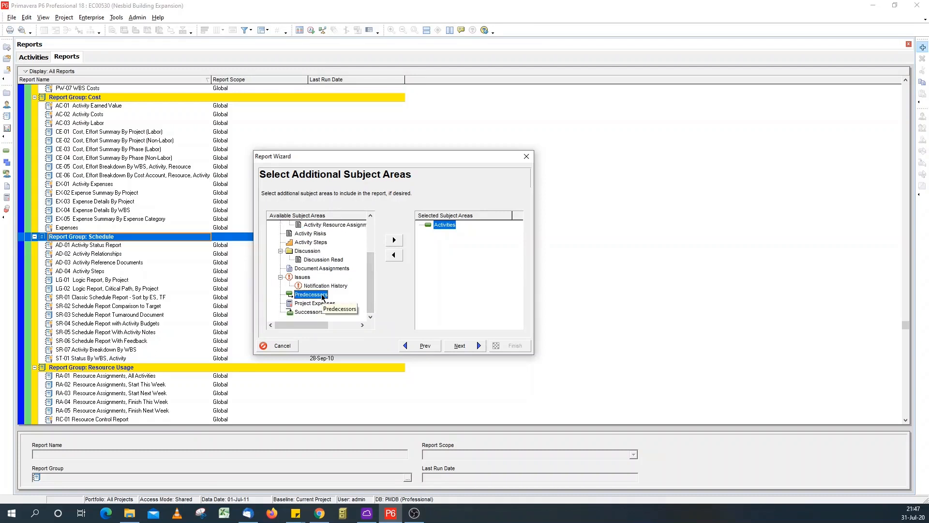
left_click(394, 240)
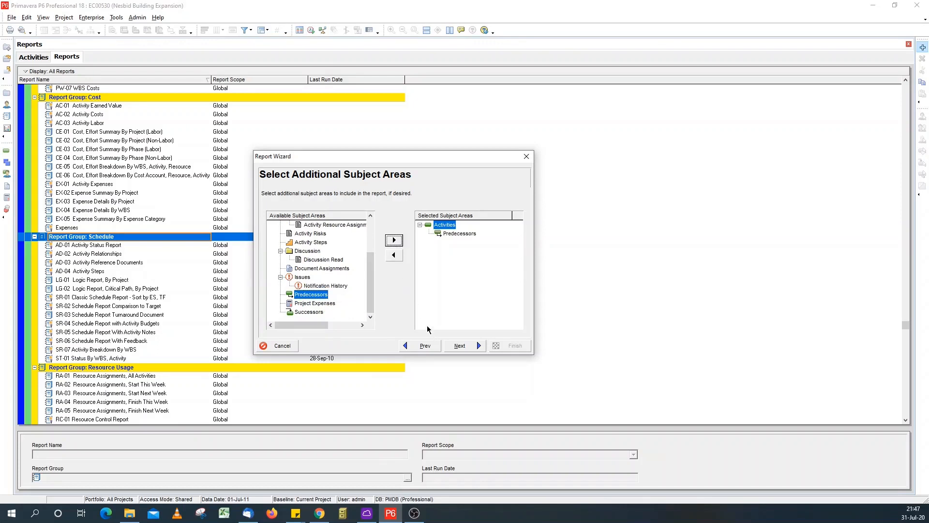
left_click(456, 347)
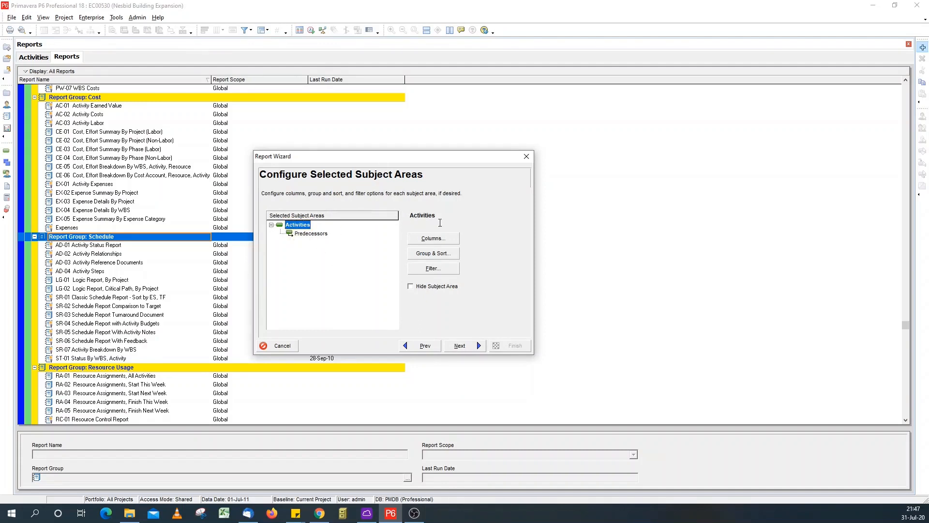
Configure the Activities columns as Activity ID, Activity Name, Start and Finish, removing Activity Status.
left_click(434, 240)
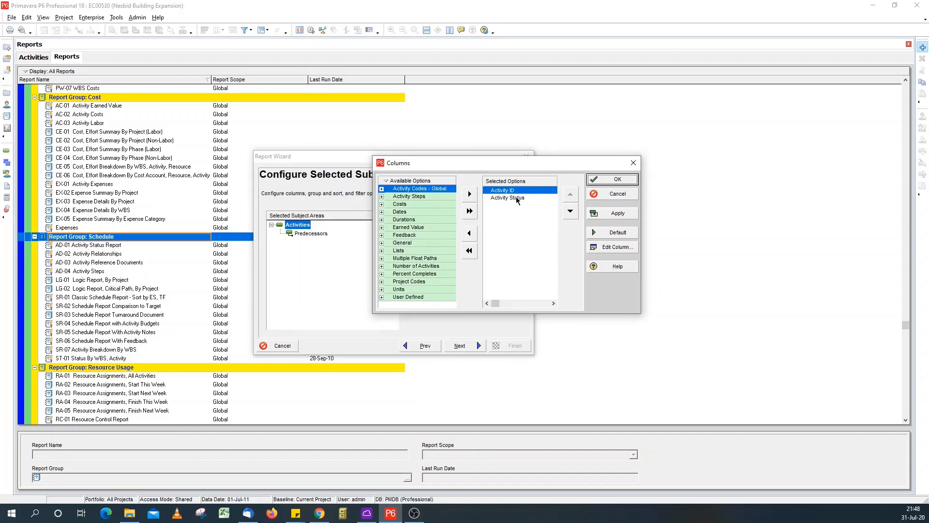
left_click_drag(517, 199, 435, 260)
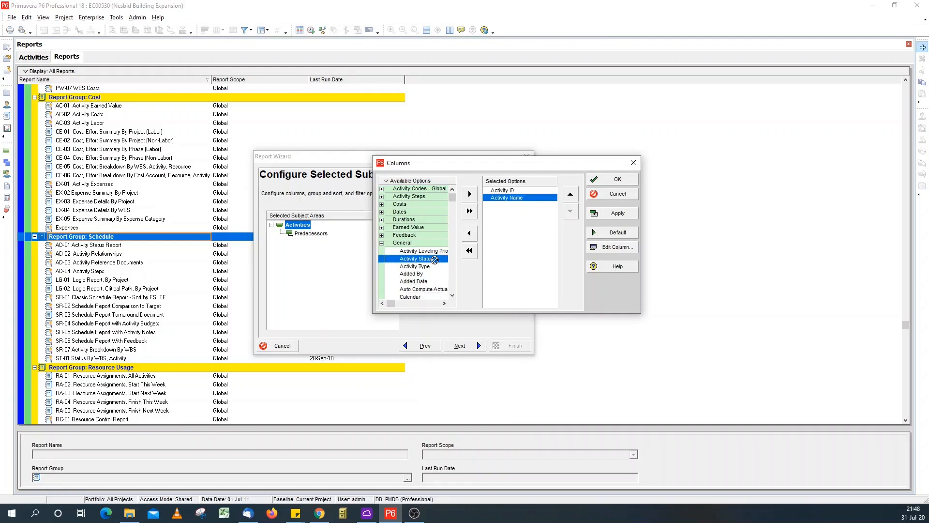
left_click(382, 243)
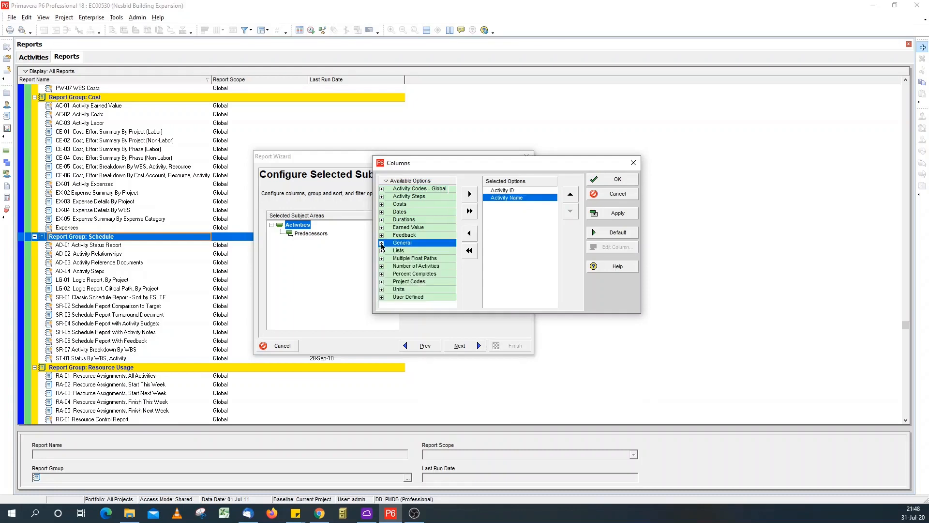
left_click(381, 212)
scroll(419, 253, "down", 4)
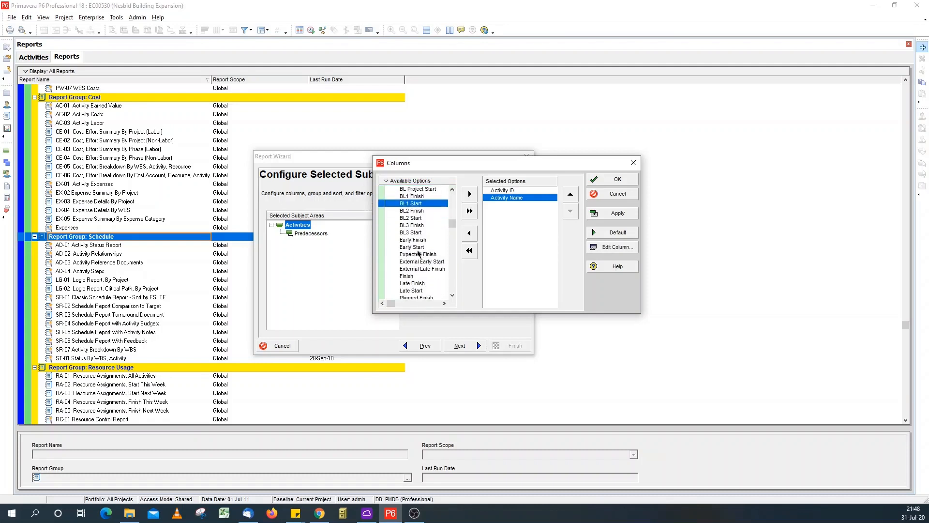
scroll(418, 253, "down", 3)
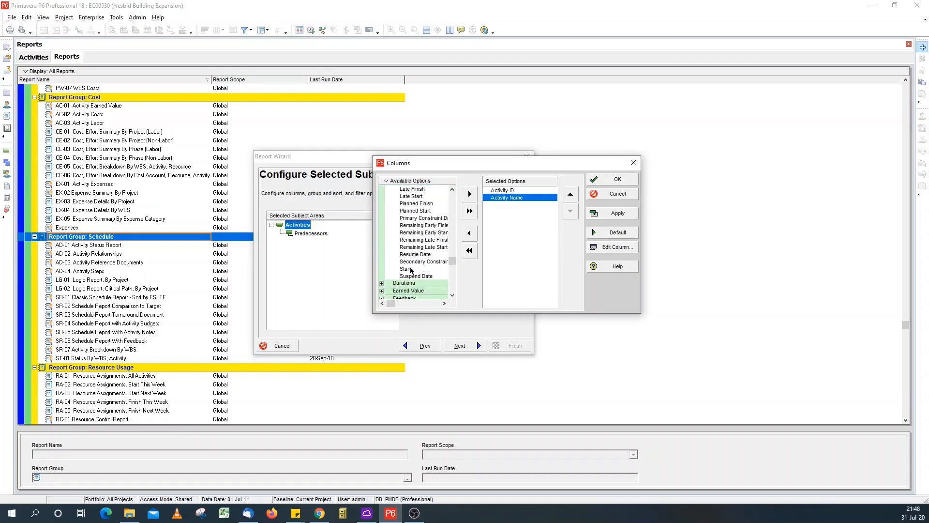
double_click(411, 269)
scroll(411, 270, "up", 1)
double_click(410, 212)
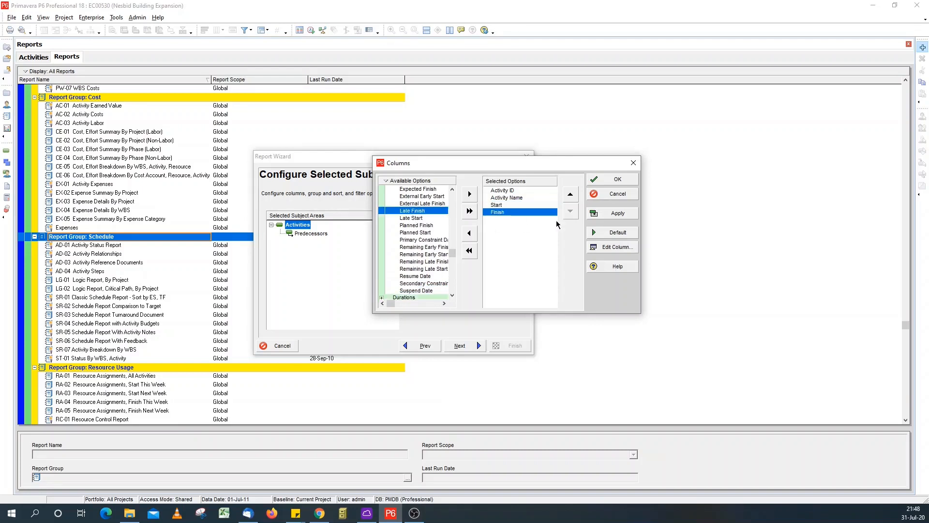
left_click(607, 181)
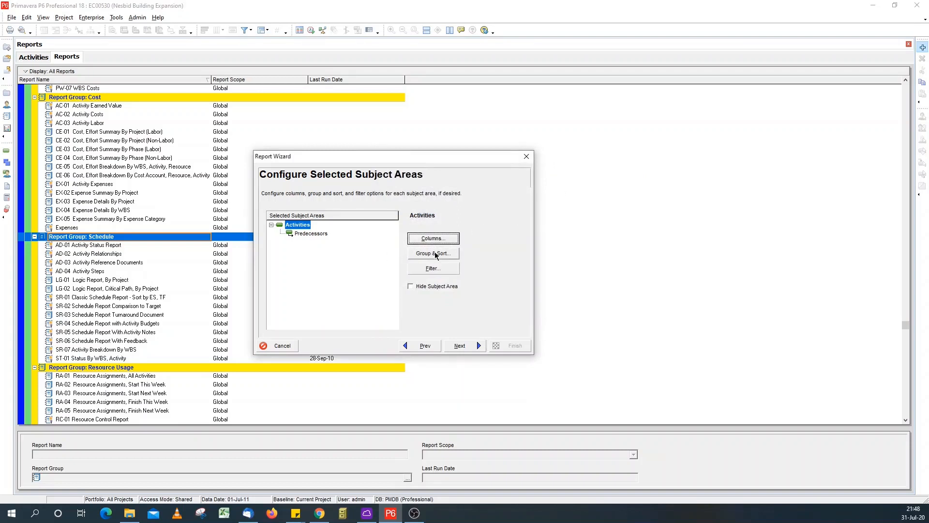
Group the report's activities by WBS to all levels, with indentation turned off.
left_click(436, 255)
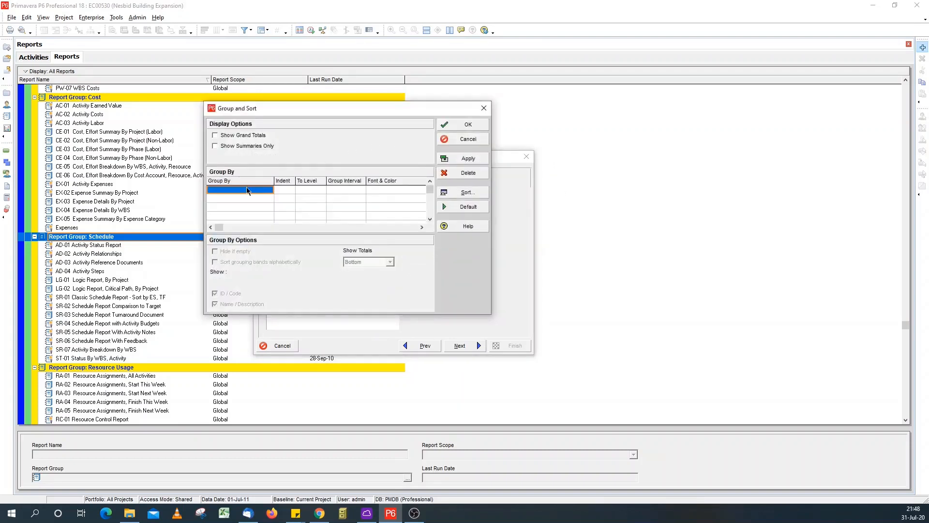
left_click(248, 191)
key("w")
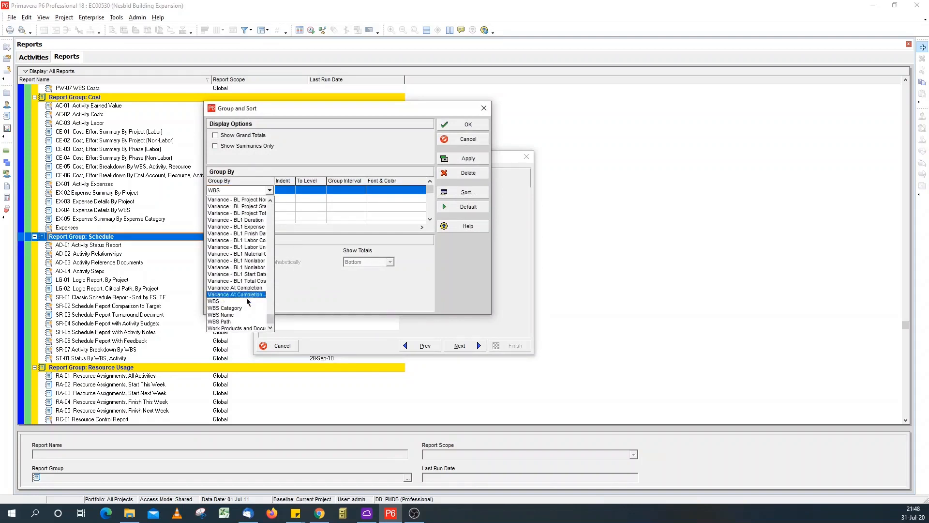
left_click(232, 301)
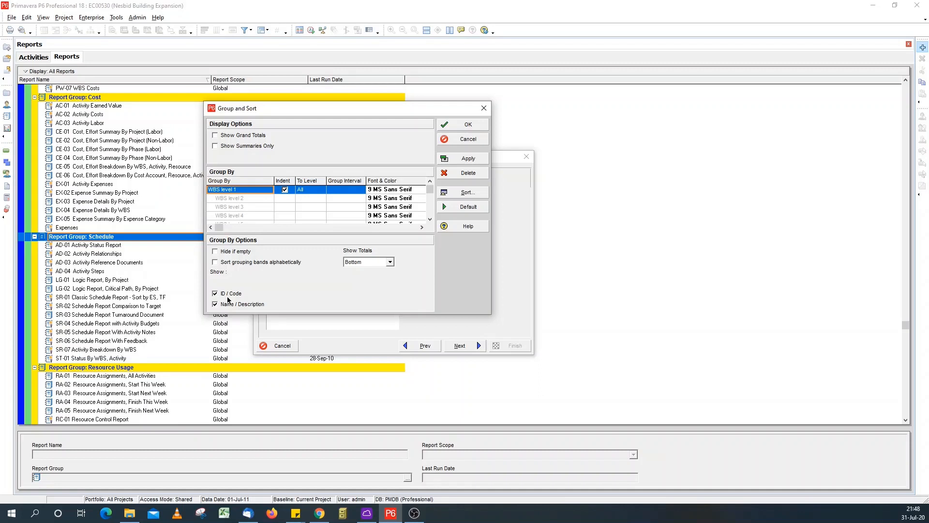
left_click(284, 190)
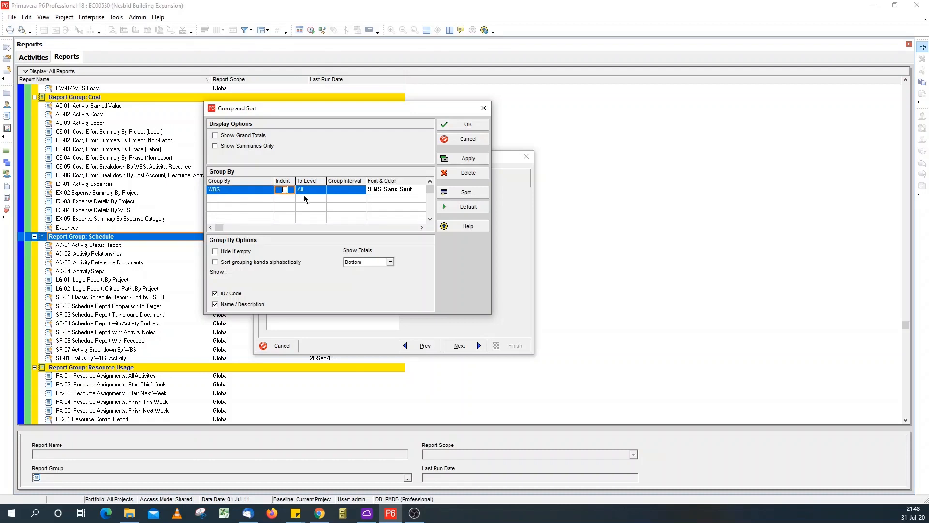
Adjust the WBS group options, changing the Show Totals setting and leaving ID / Code out of the bands.
left_click(216, 252)
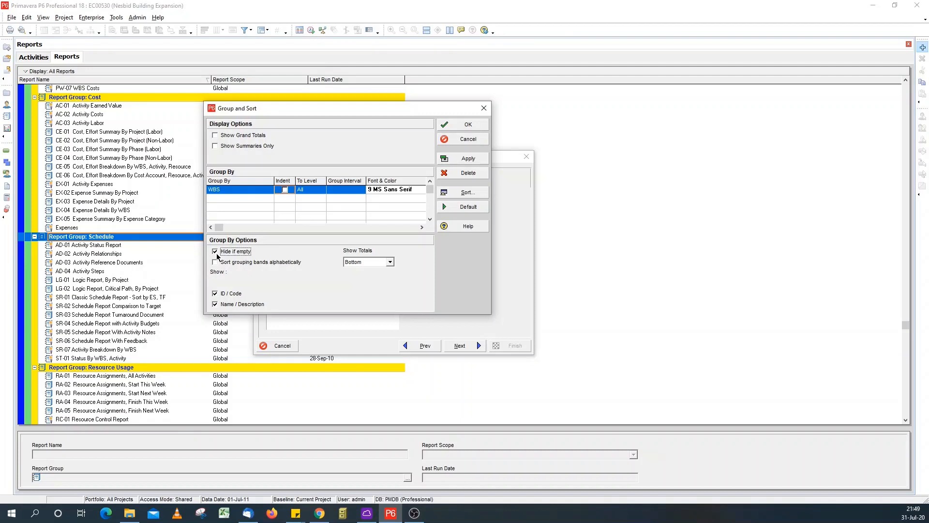
left_click(361, 264)
left_click(361, 275)
left_click(228, 295)
Set the first sort field for the report's activities to Start, in ascending order.
left_click(455, 193)
left_click(363, 168)
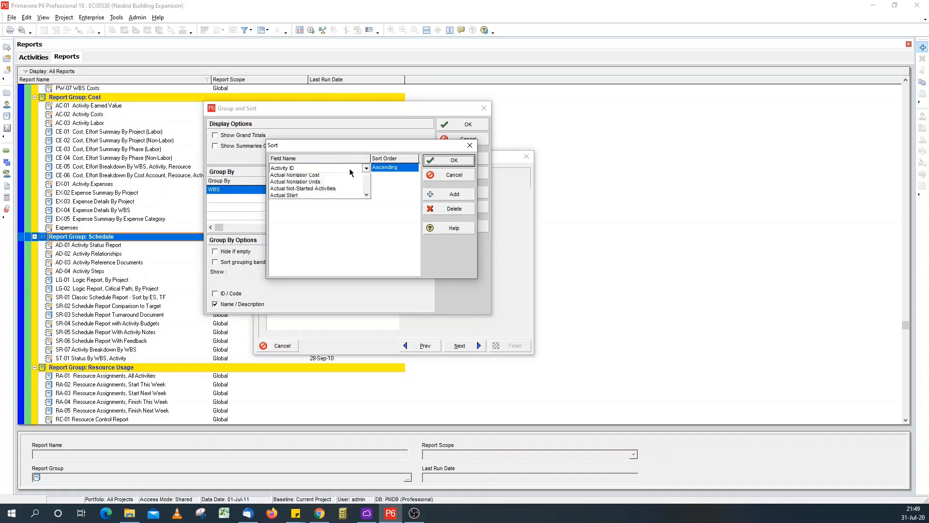
left_click(345, 147)
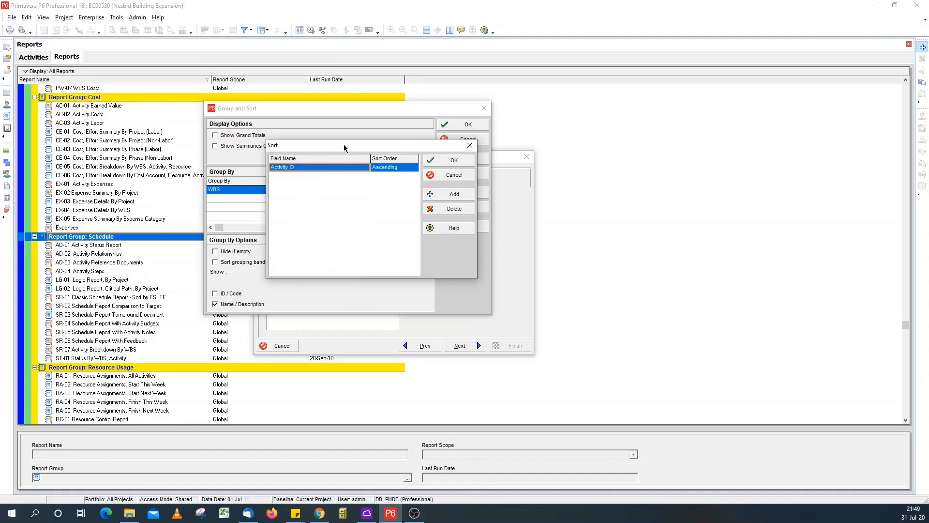
left_click(339, 170)
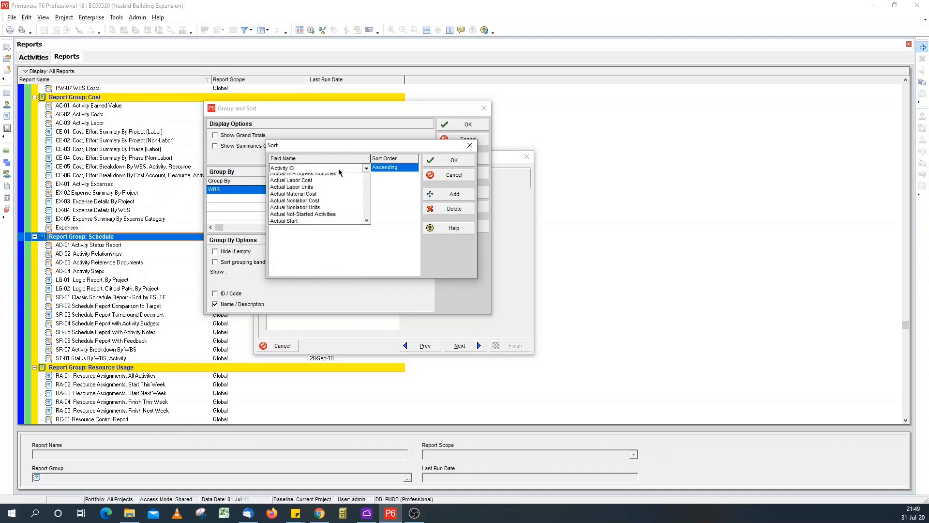
type("st")
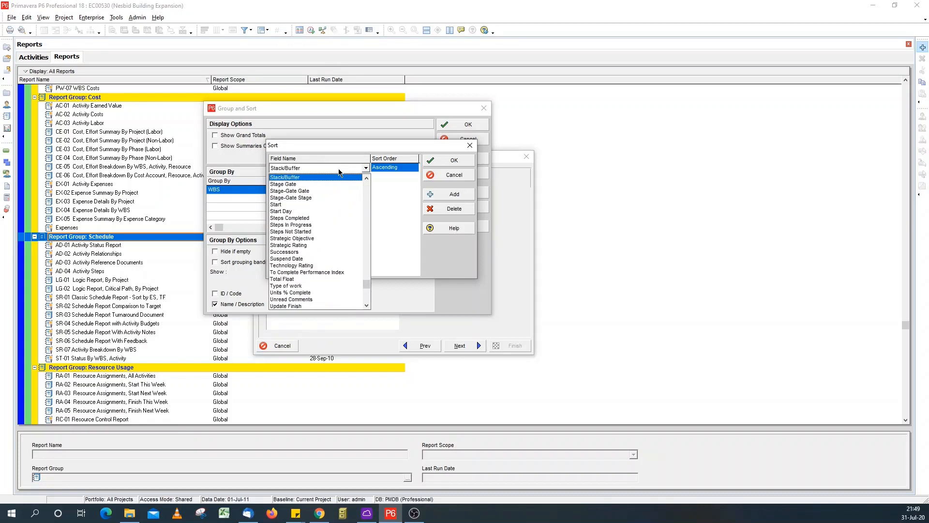
left_click(299, 205)
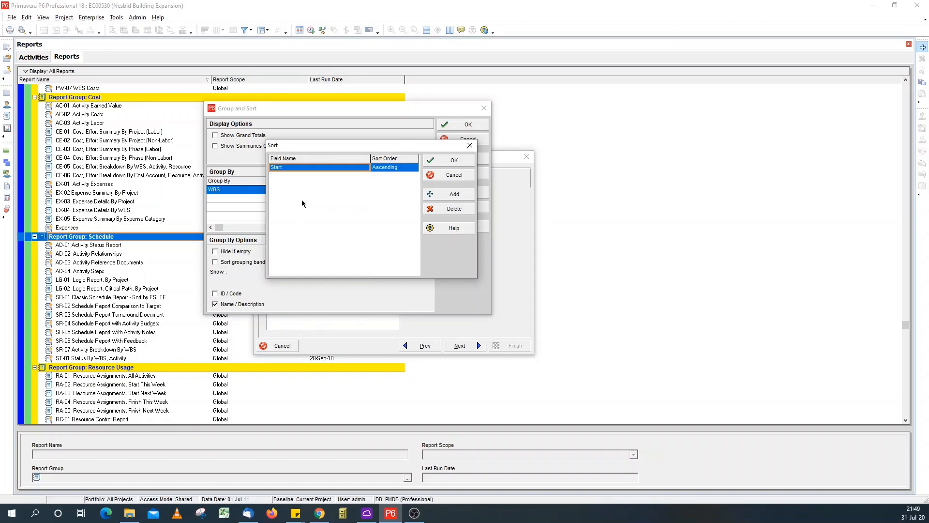
Add Finish, ascending, as the second sort field and accept the group and sort settings.
left_click(443, 195)
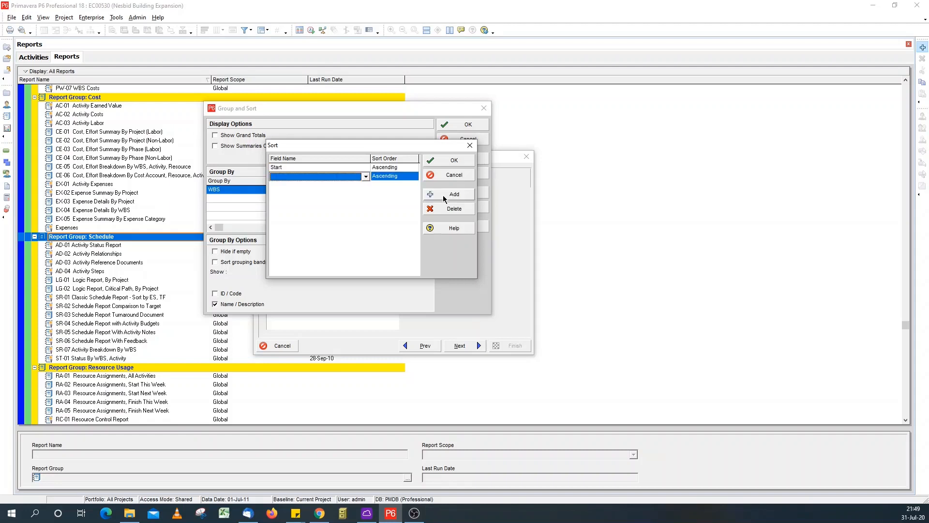
left_click(359, 177)
key("f")
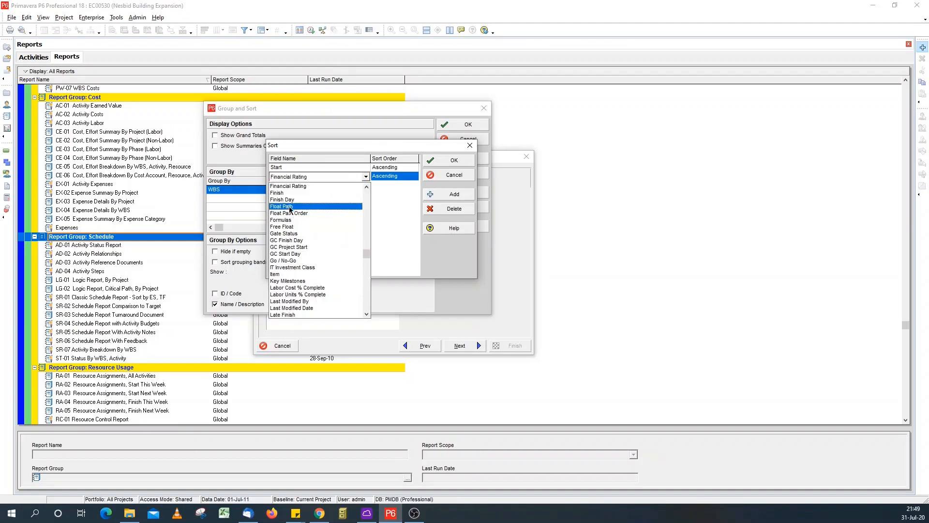
left_click(329, 193)
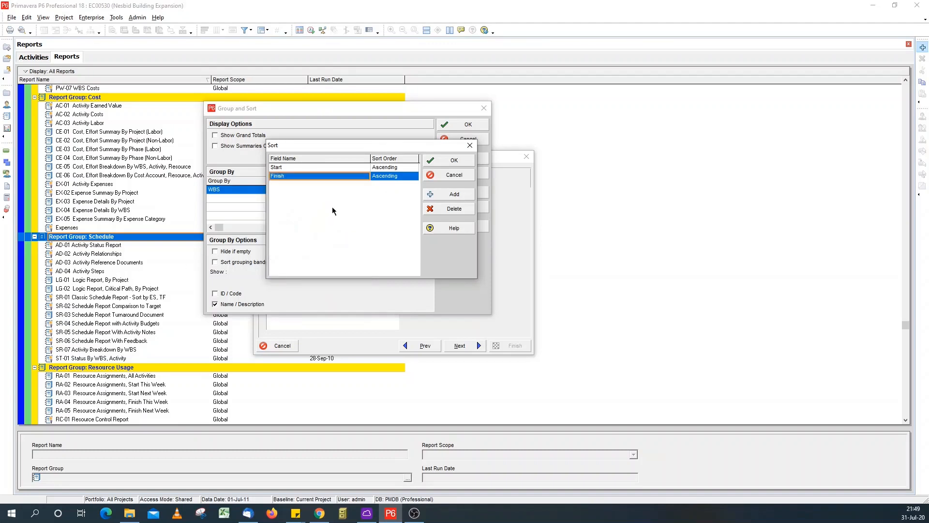
left_click(444, 160)
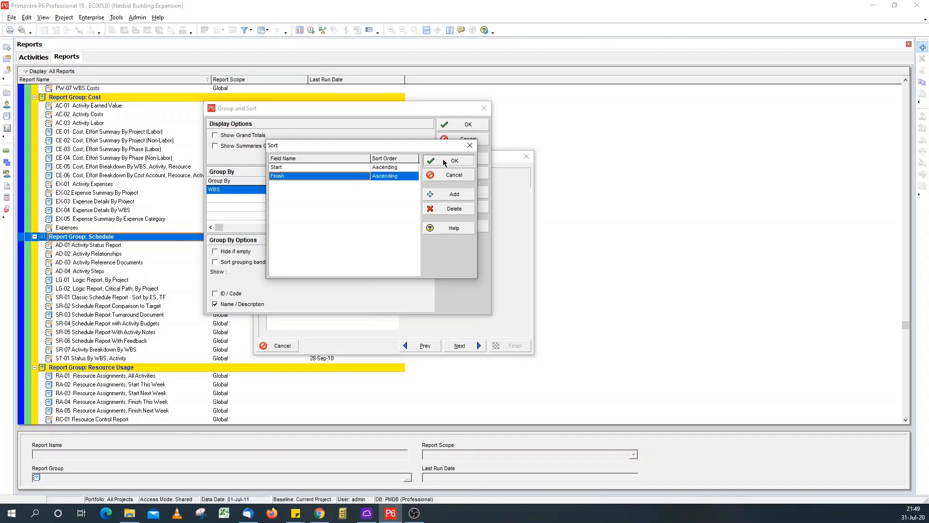
left_click(463, 126)
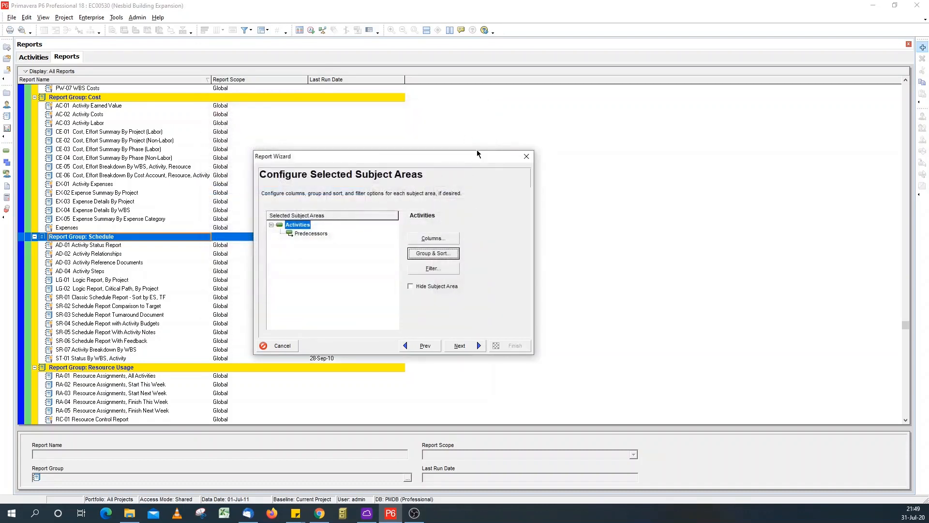
Set up a filter on Activity Status for the Activities subject area and accept it.
left_click(429, 270)
left_click(292, 168)
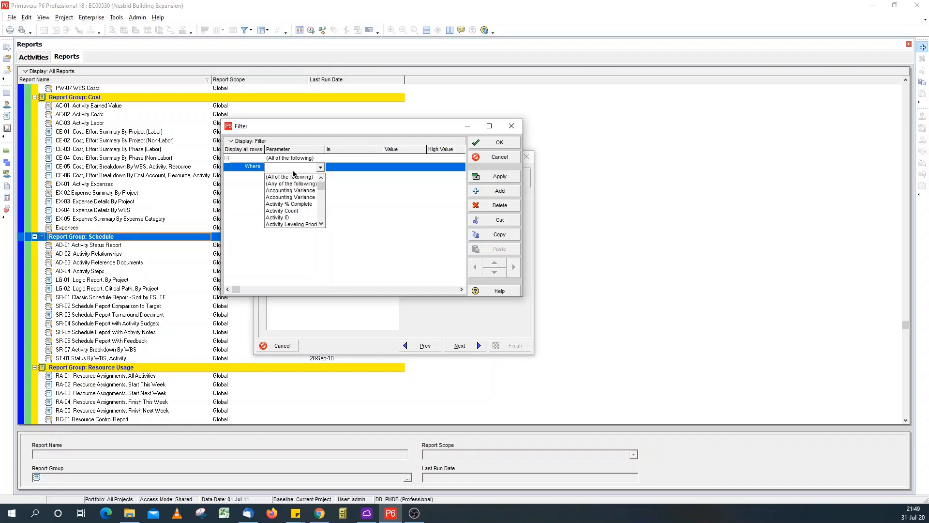
type("act")
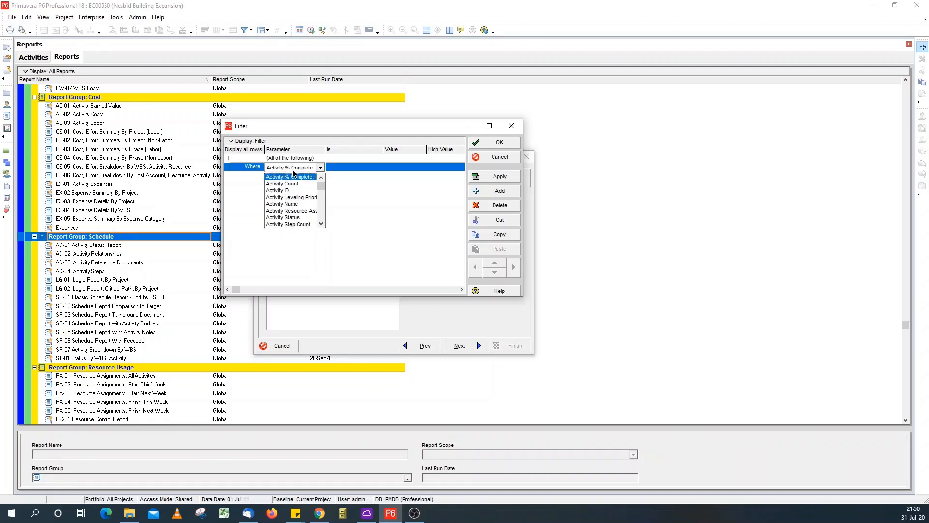
left_click(298, 217)
left_click(343, 164)
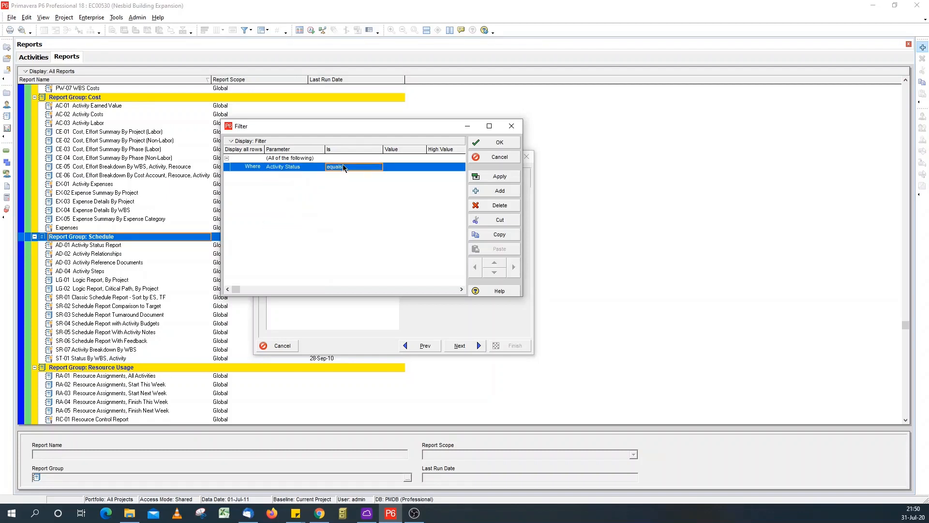
left_click(348, 183)
left_click(400, 168)
left_click(500, 142)
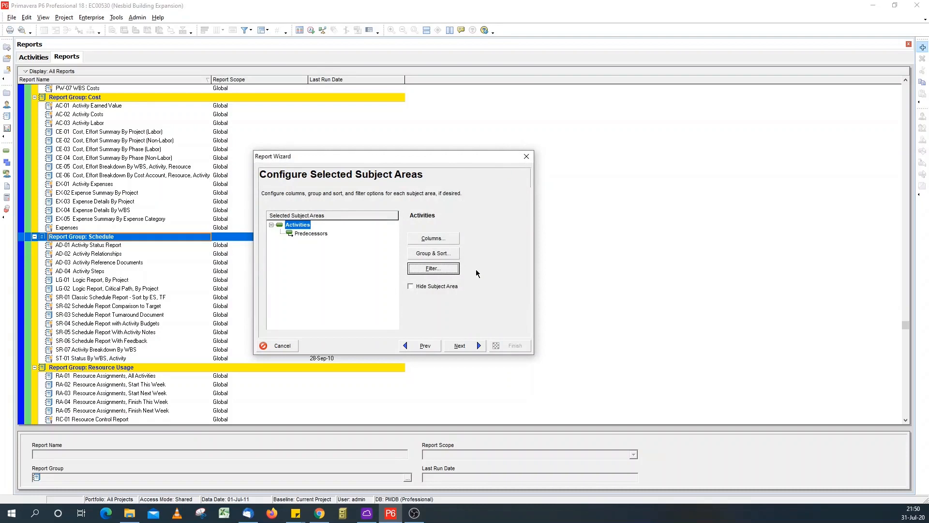
Change the Activity ID column title in the Predecessors subject area to Pred ID.
left_click(315, 235)
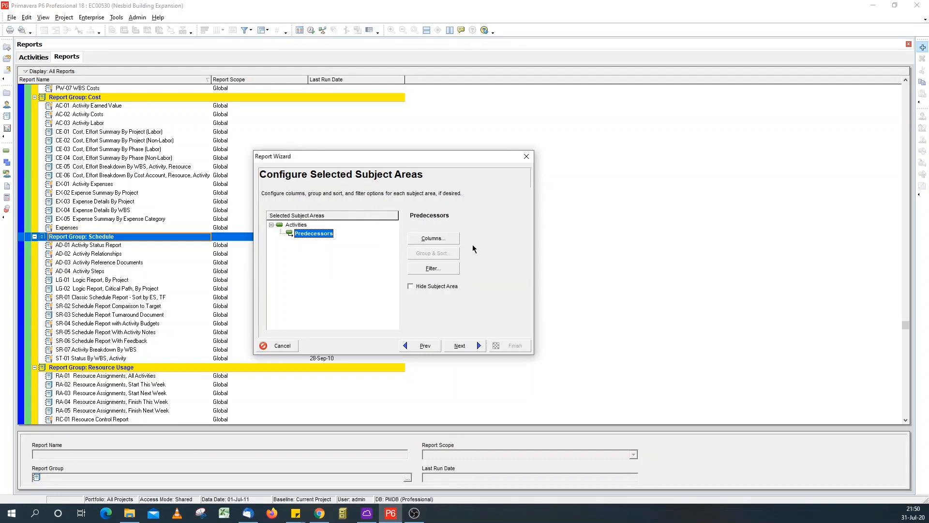
left_click(435, 239)
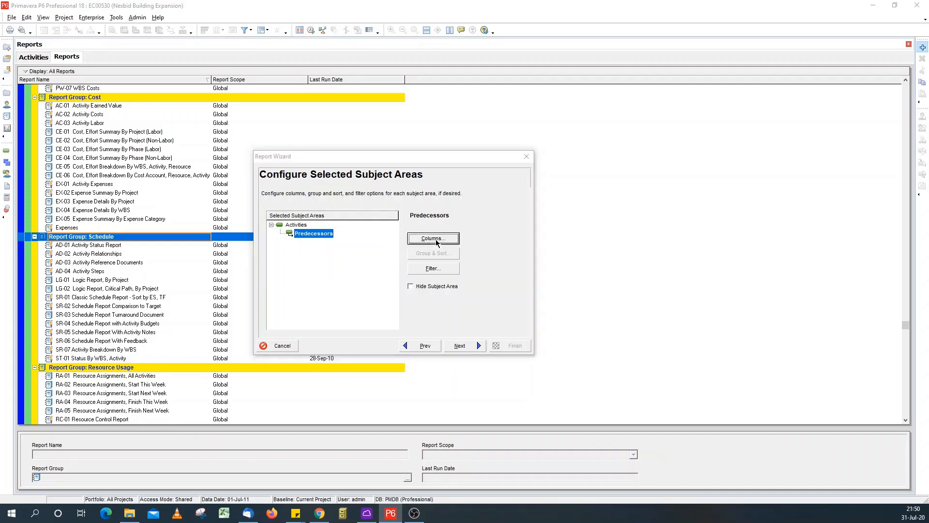
left_click_drag(504, 165, 524, 170)
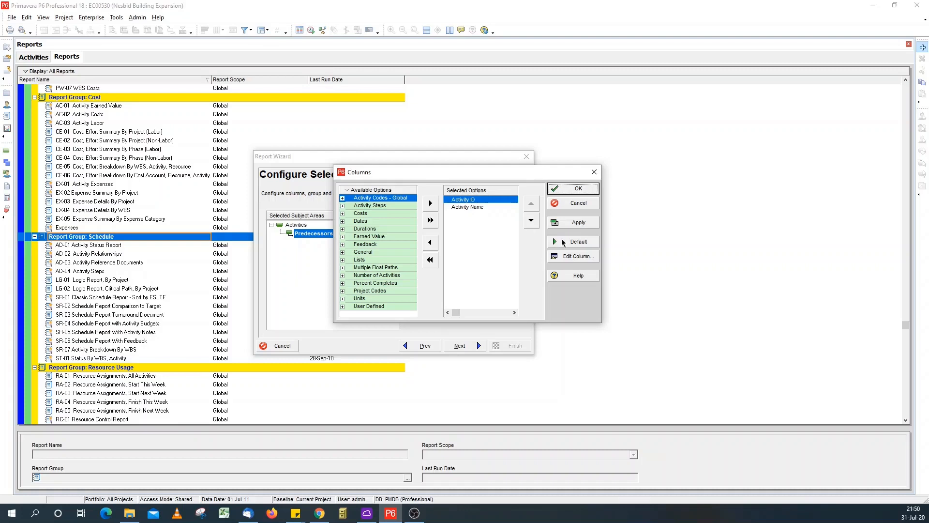
left_click(475, 208)
left_click(474, 200)
left_click(567, 258)
left_click_drag(338, 197, 226, 192)
type("Pred ID")
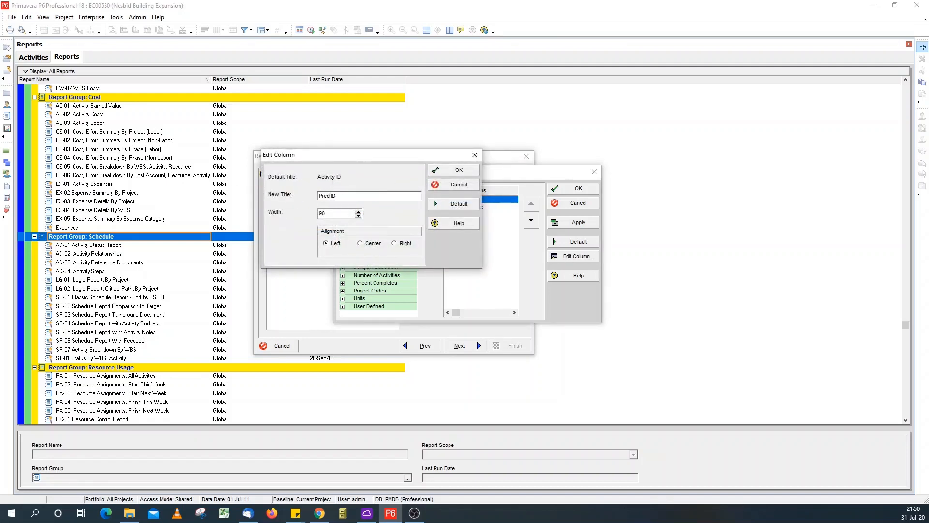
left_click(445, 170)
Change the Activity Name column title for the predecessors to Pred Name.
left_click(484, 207)
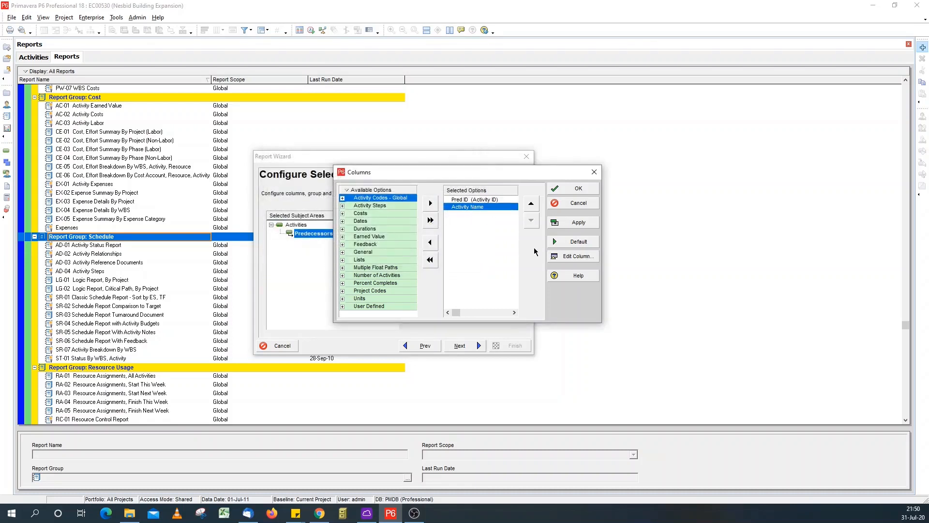
left_click(571, 256)
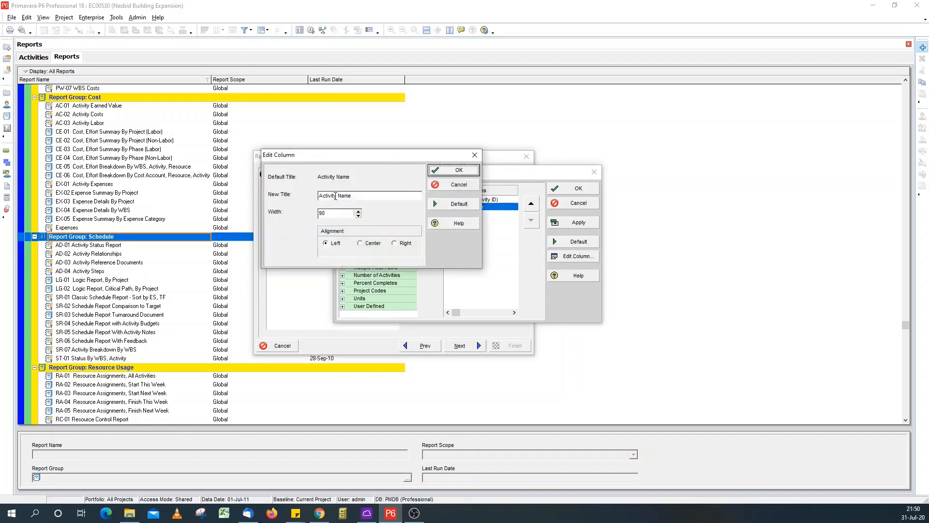
left_click_drag(341, 196, 318, 196)
type("P")
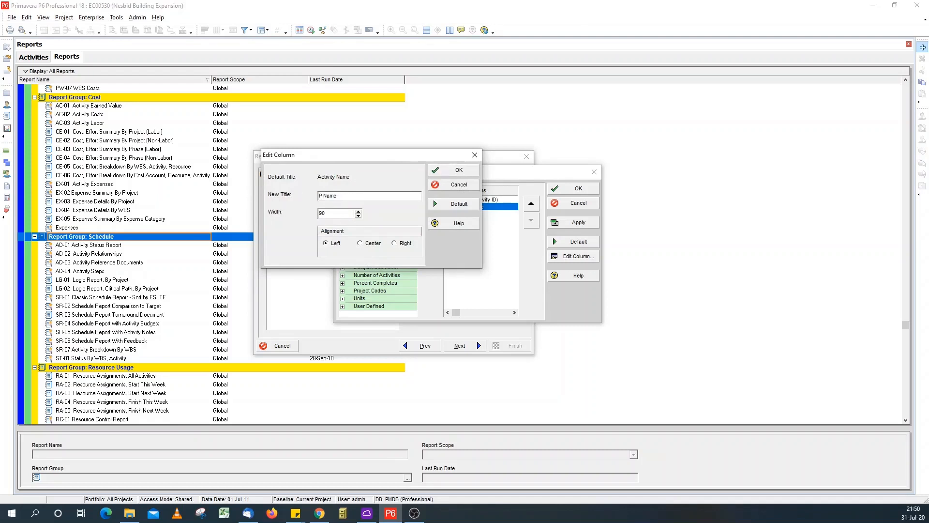
type("red")
left_click(445, 173)
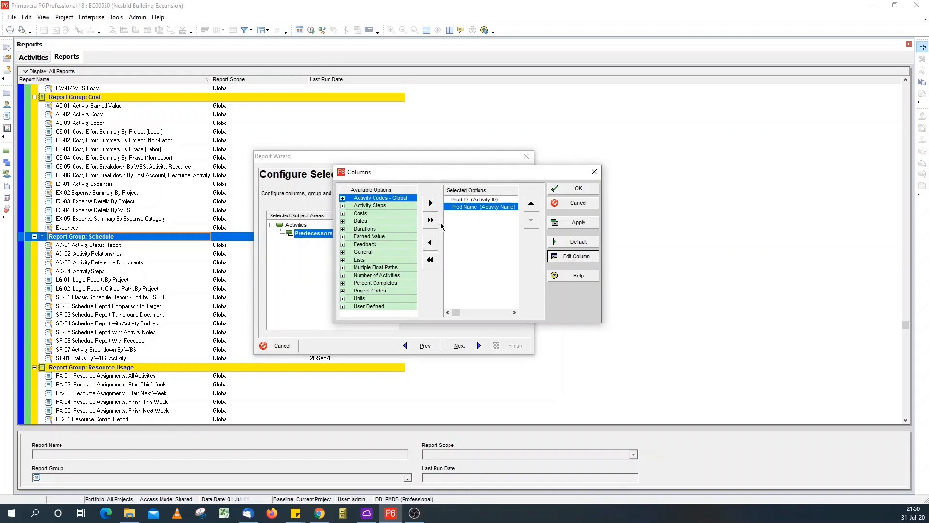
Include the Start and Finish dates as columns for the predecessors.
left_click(343, 221)
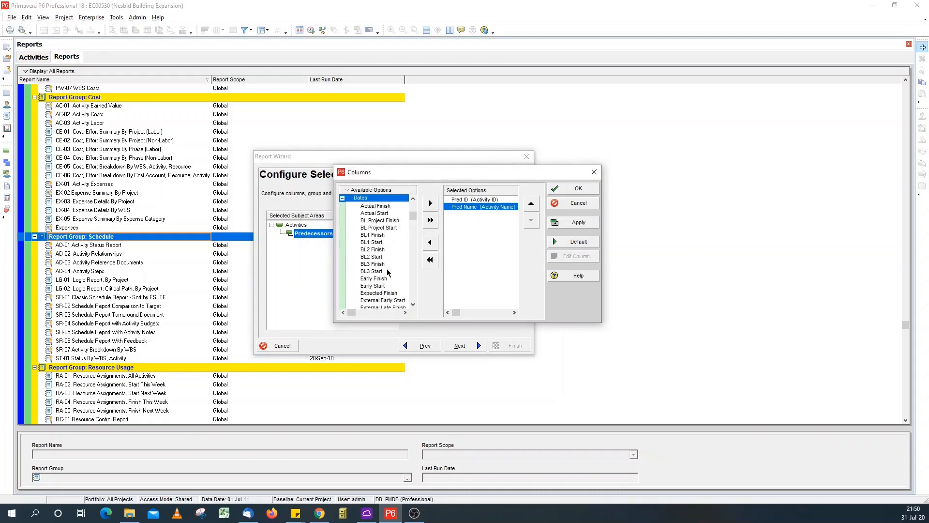
left_click(386, 270)
scroll(380, 271, "down", 6)
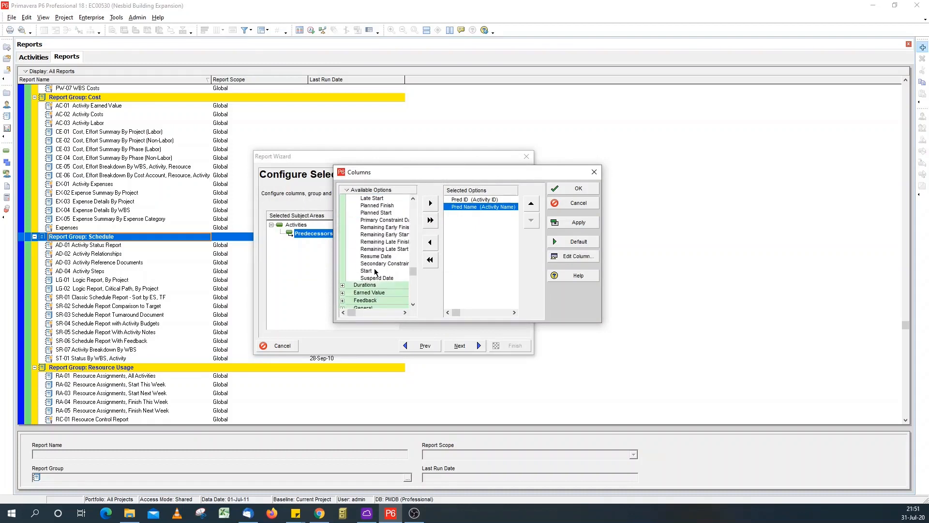
double_click(376, 271)
scroll(374, 248, "up", 1)
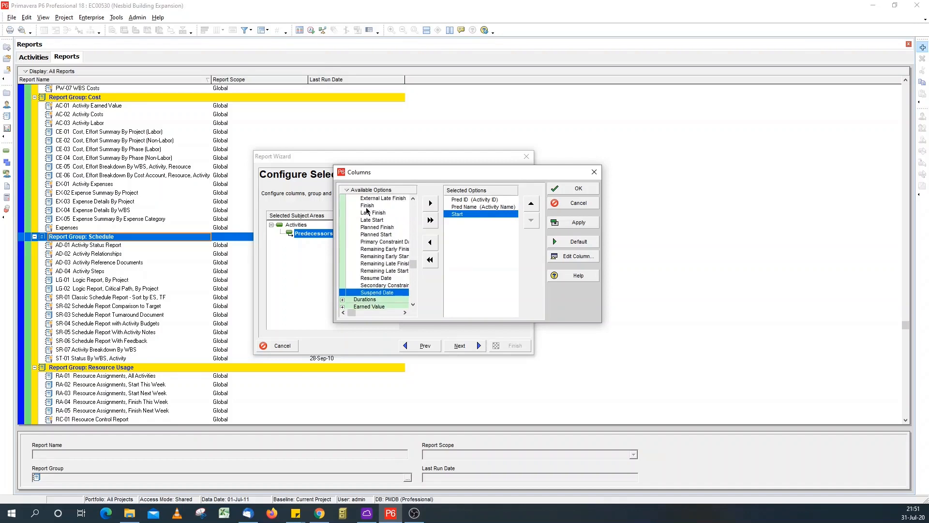
double_click(367, 205)
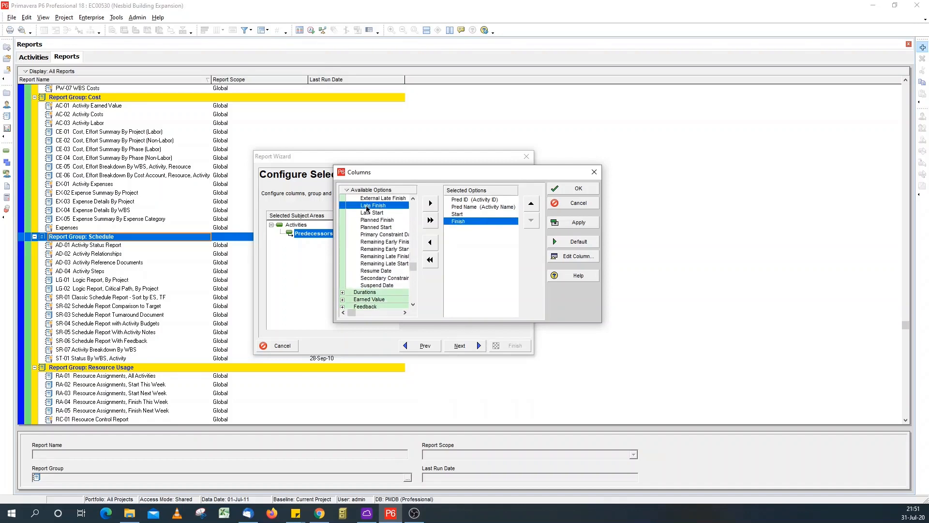
scroll(381, 227, "up", 4)
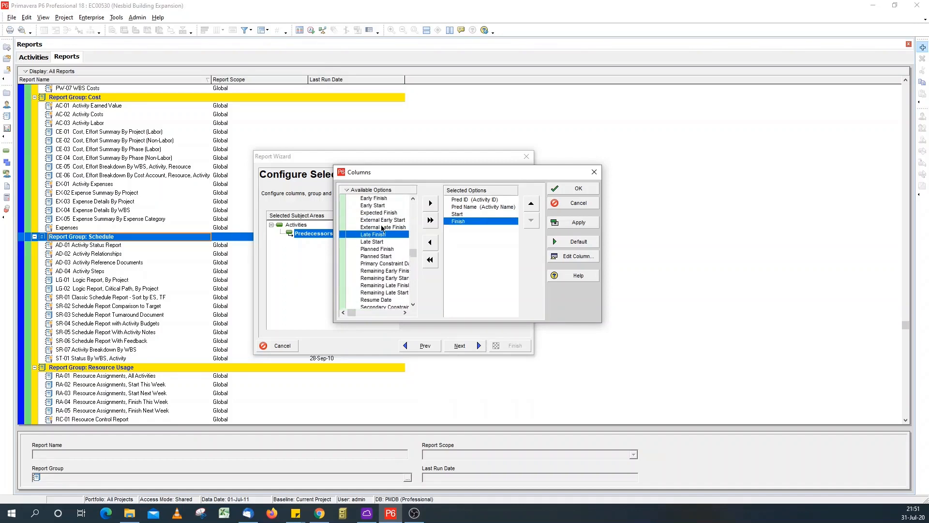
scroll(381, 226, "up", 1)
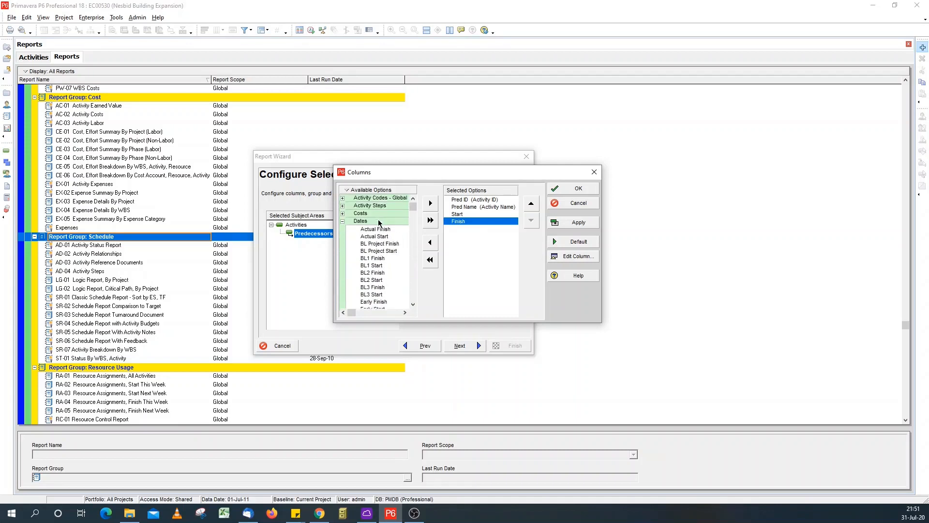
left_click(343, 222)
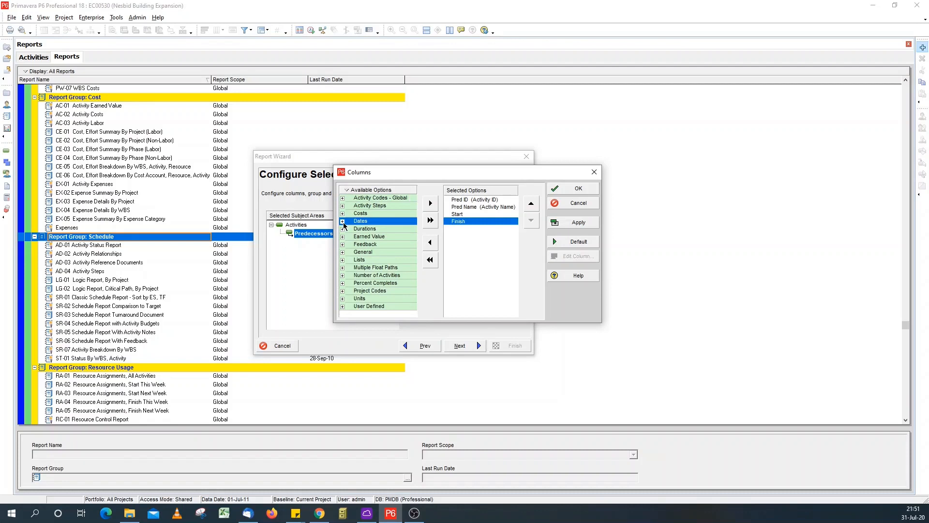
Include the Driving field from the General category as a predecessor column.
left_click(342, 253)
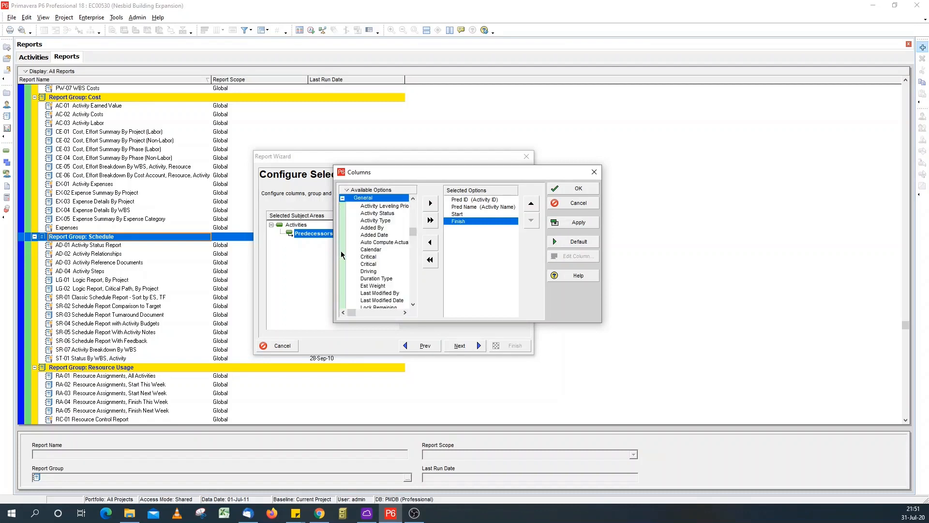
left_click(375, 273)
double_click(375, 272)
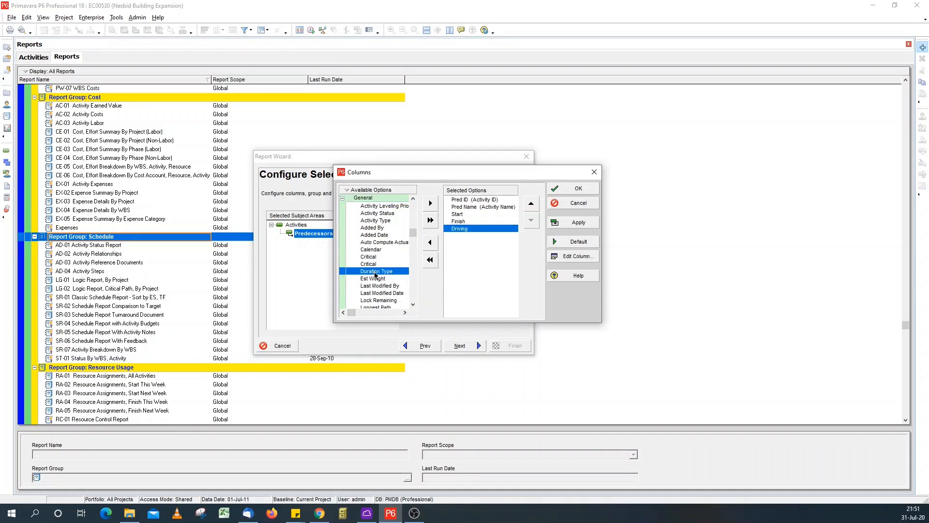
left_click(343, 199)
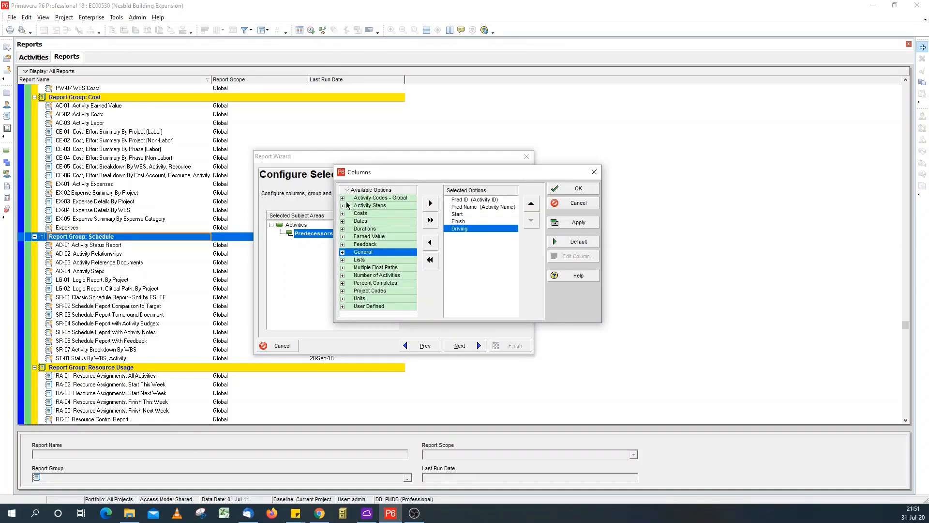
Add the Relationship Type field from the General category to the predecessor columns.
left_click(343, 252)
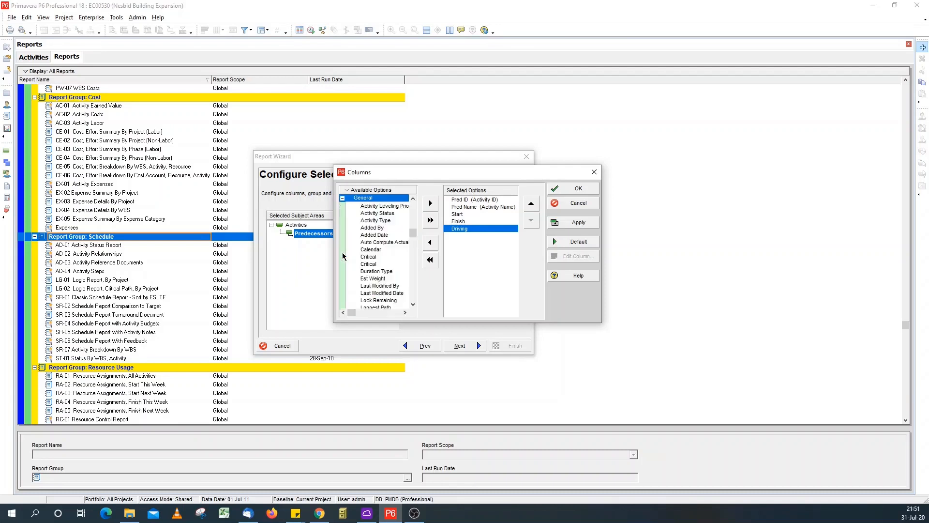
scroll(386, 267, "down", 2)
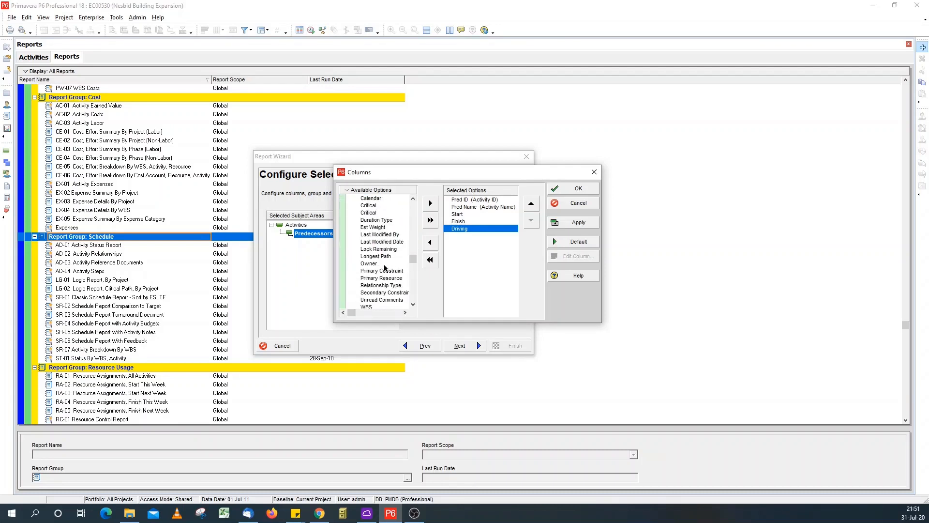
left_click(383, 286)
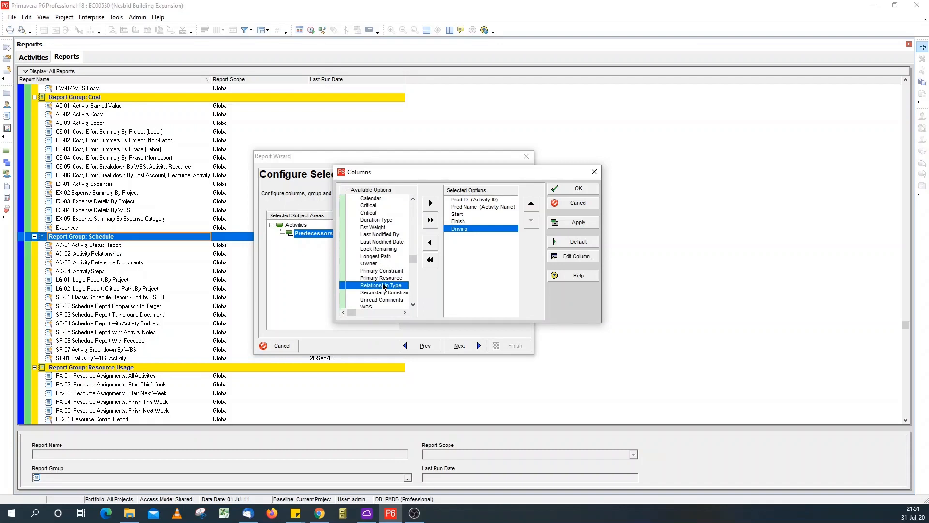
double_click(383, 287)
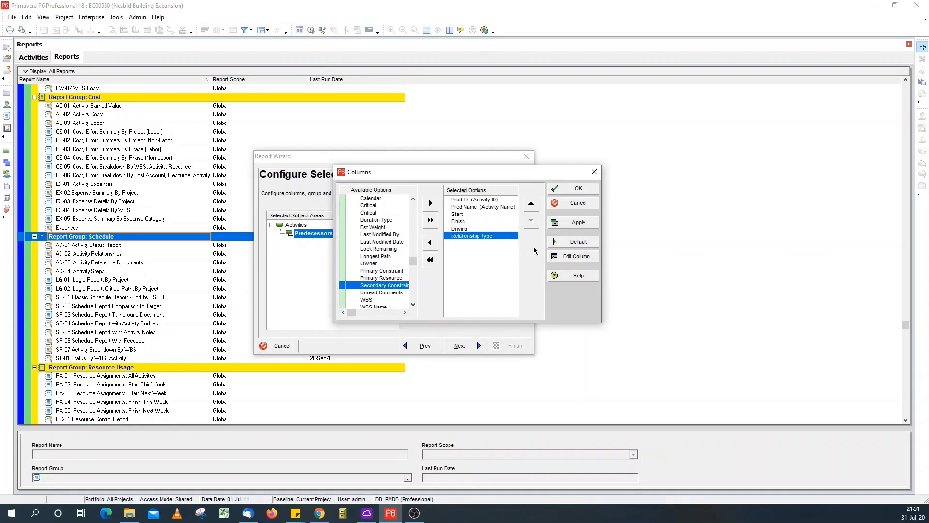
Change the title of the Relationship Type column to Rel Type.
left_click(574, 257)
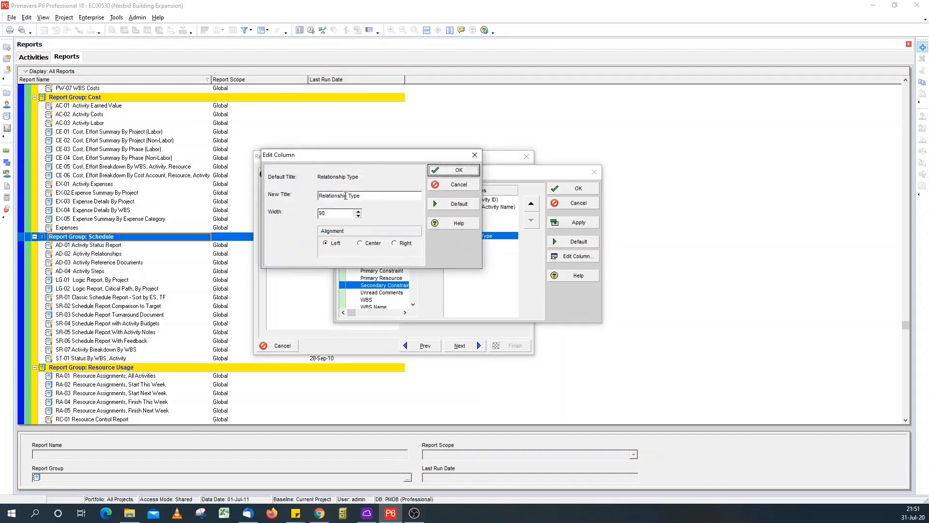
left_click_drag(348, 196, 267, 196)
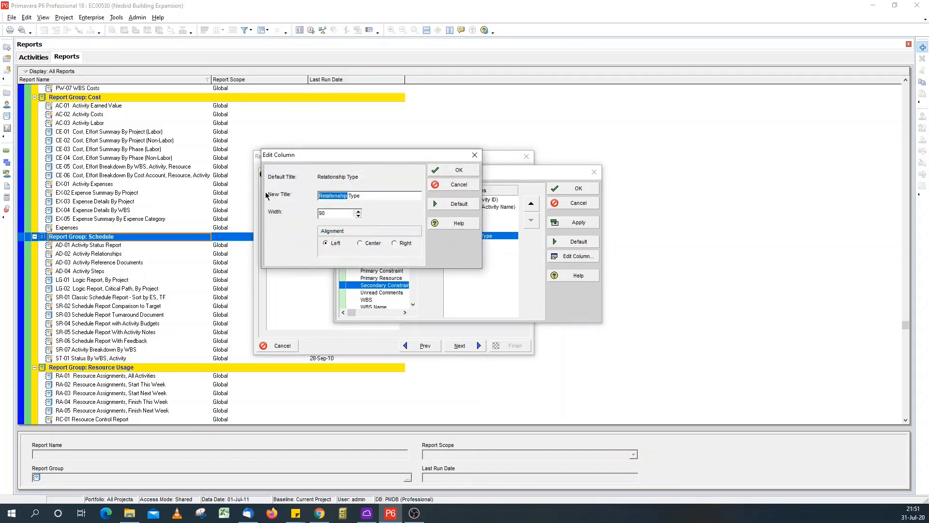
type("Rel")
left_click(455, 170)
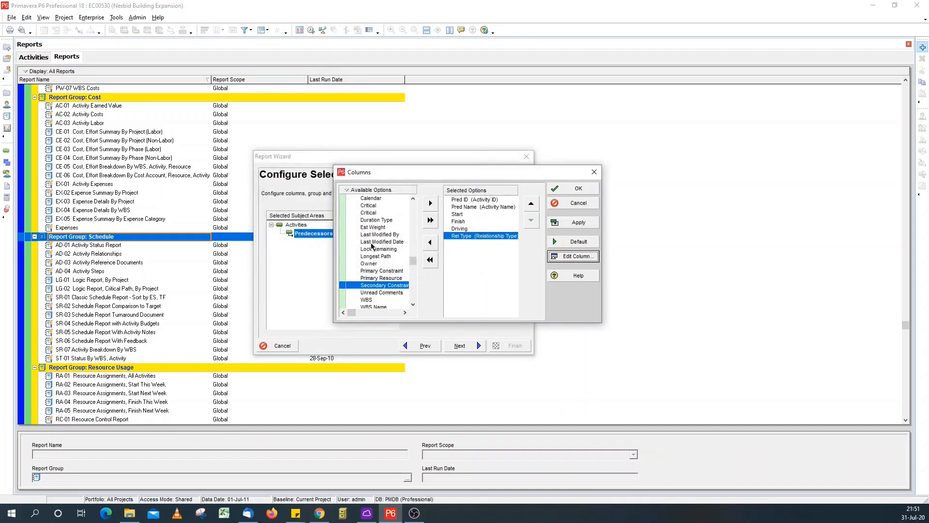
Add the Lag field from the Durations category as the last predecessor column and accept the column selection.
scroll(372, 237, "up", 5)
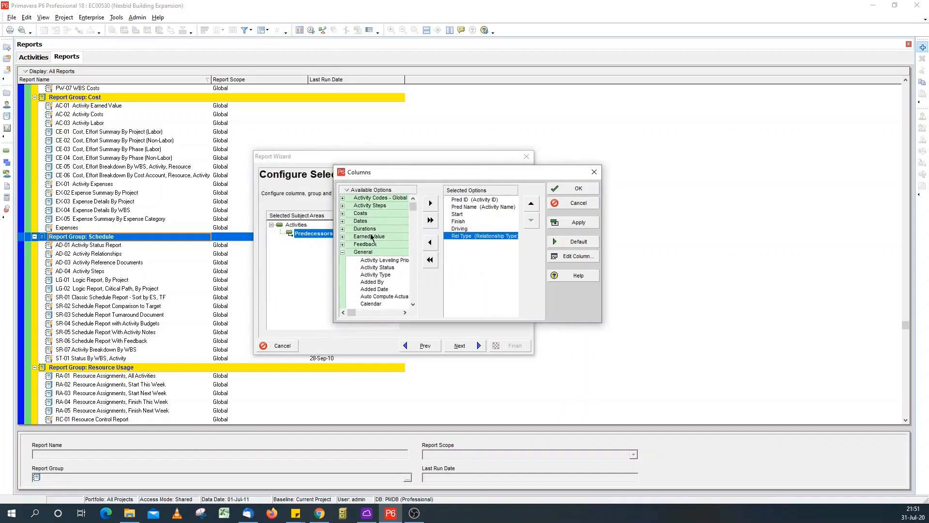
left_click(342, 252)
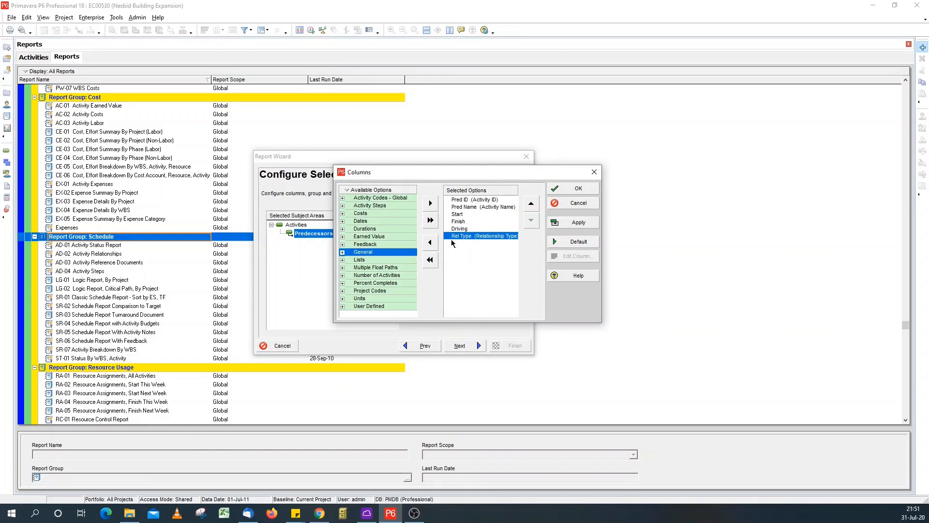
left_click(342, 229)
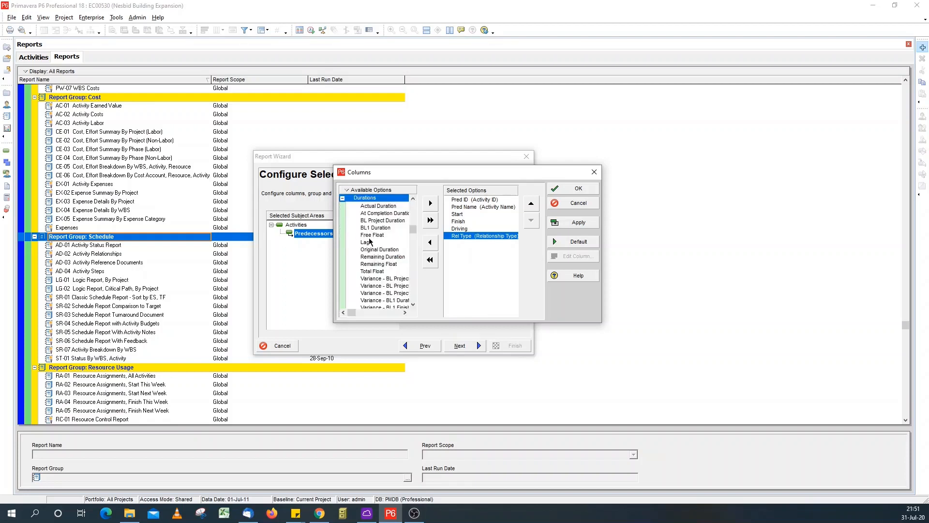
double_click(388, 242)
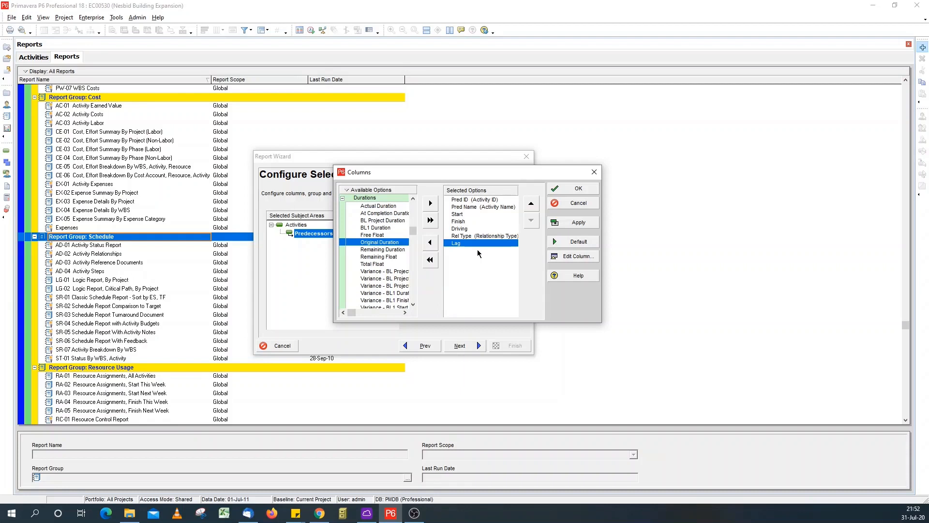
left_click(560, 191)
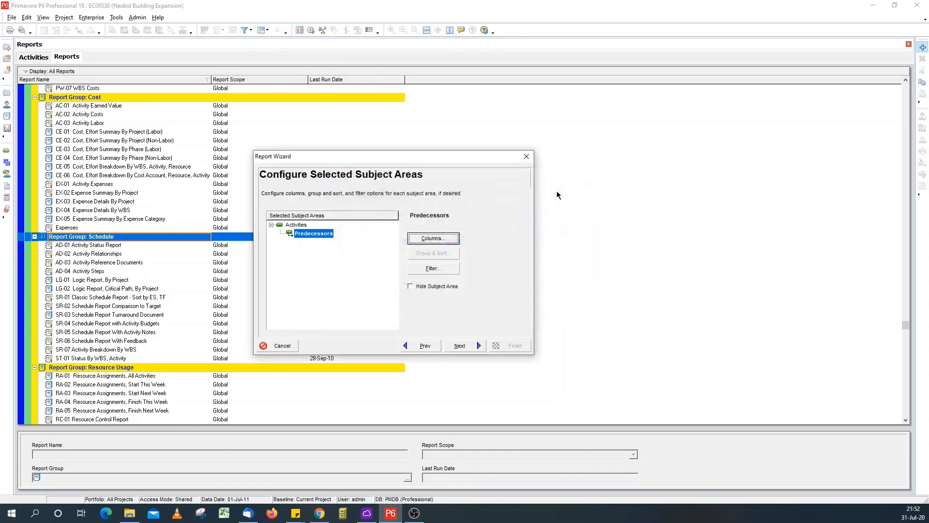
Title the report SL-01 Schedule Logic Report and generate it.
left_click(457, 346)
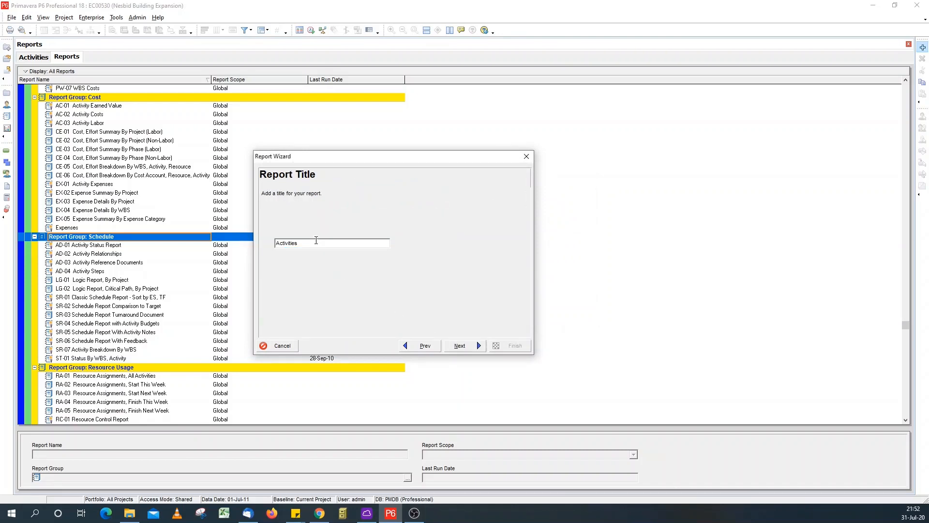
left_click_drag(315, 245, 248, 245)
type("Schedule Logic Report")
left_click(277, 243)
type("SL-01")
left_click(457, 346)
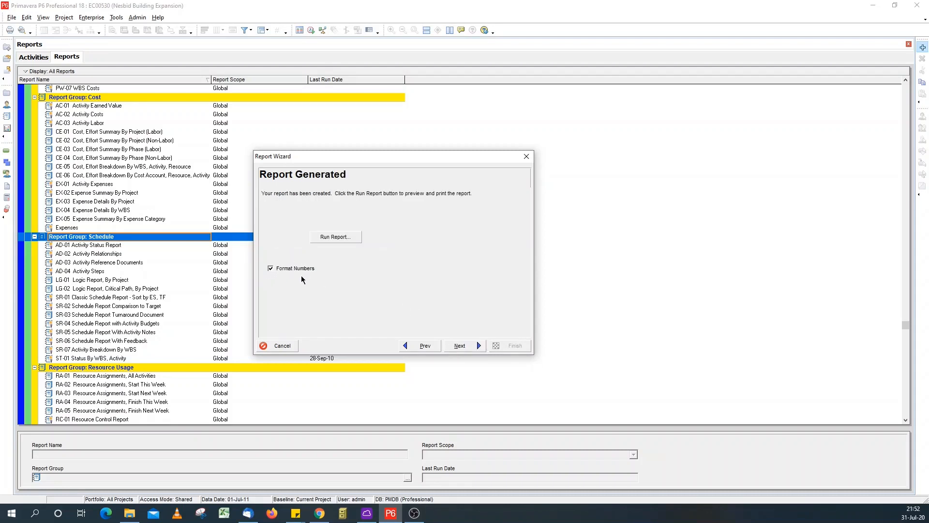
Run the report to Print Preview and print all pages with Microsoft Print to PDF.
left_click(335, 237)
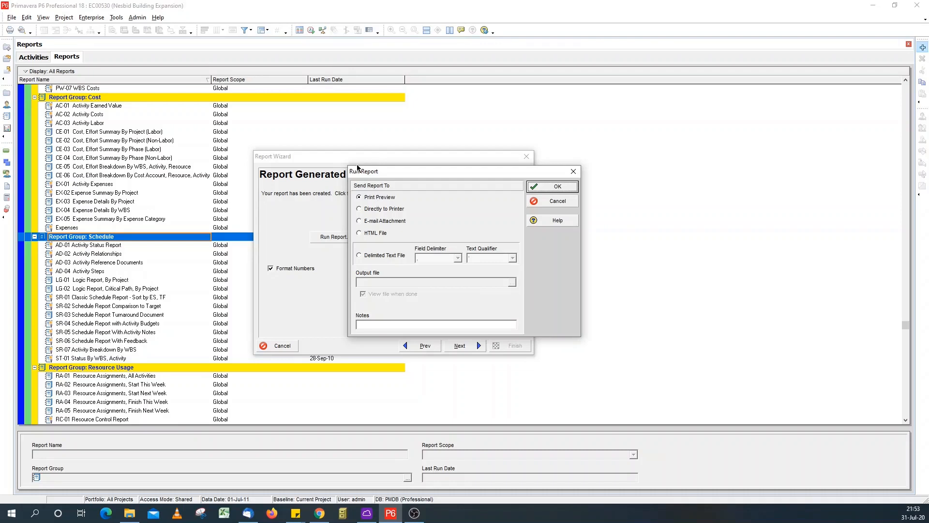
left_click(546, 188)
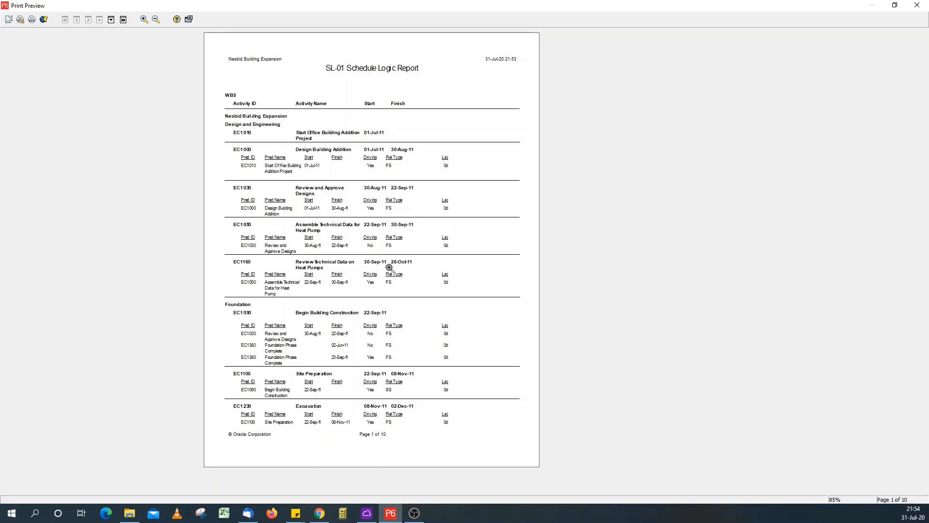
left_click(32, 19)
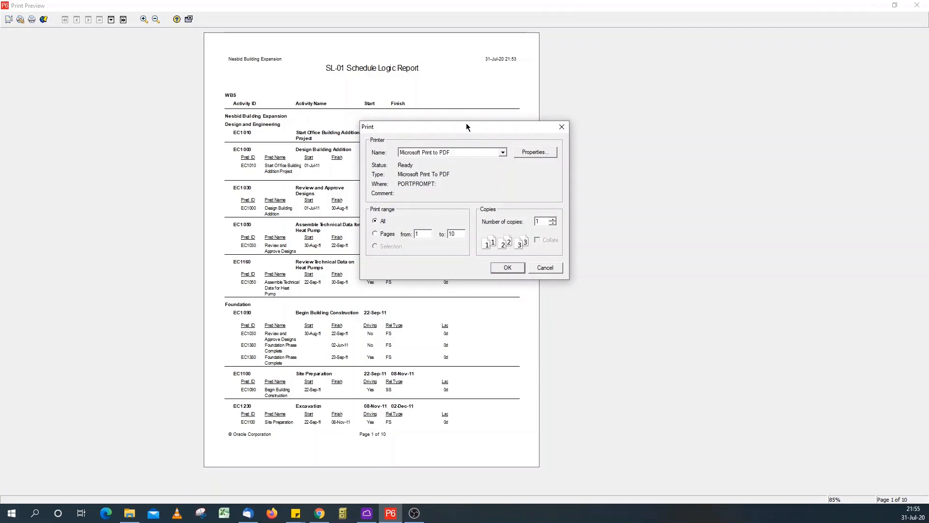
left_click(507, 266)
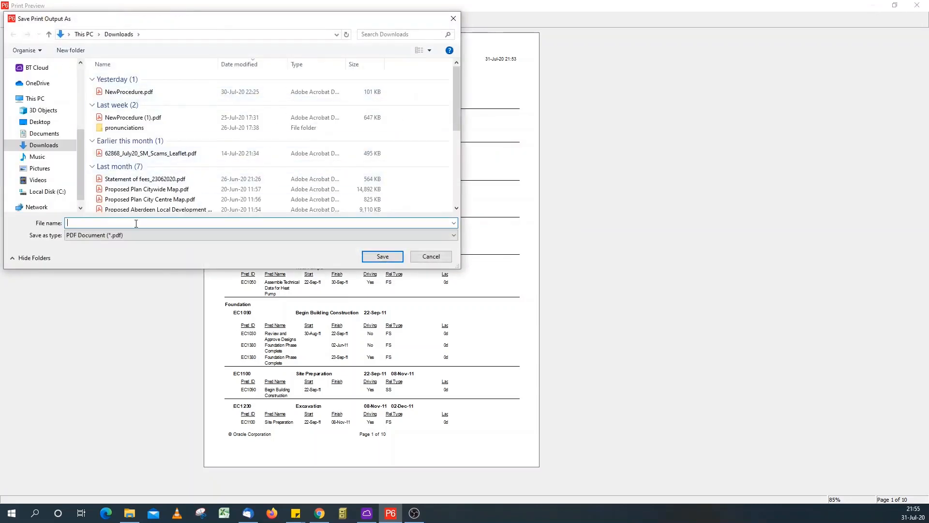
Save the PDF output in the Downloads folder as Schedule Logic Report 2020-07-31.
type("Schedule Logic Report")
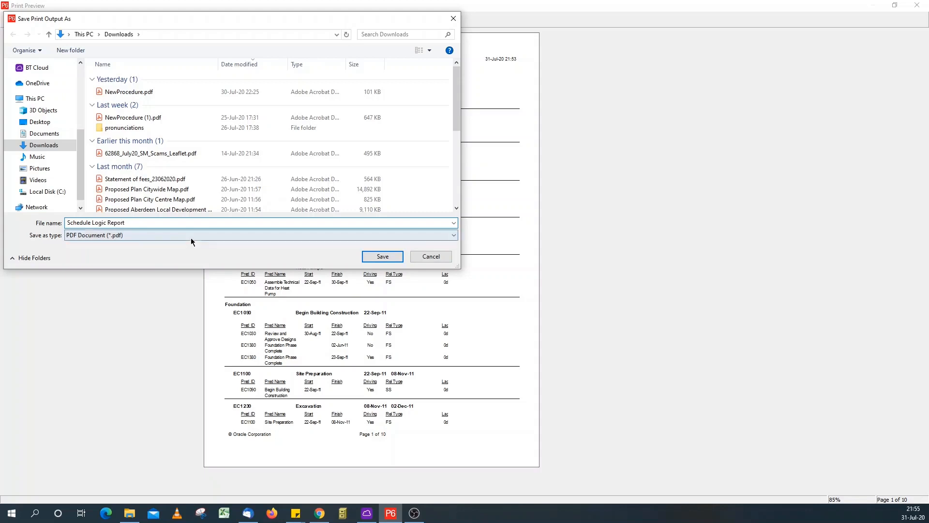
type(" 31")
key("BackSpace")
key("BackSpace")
type("2")
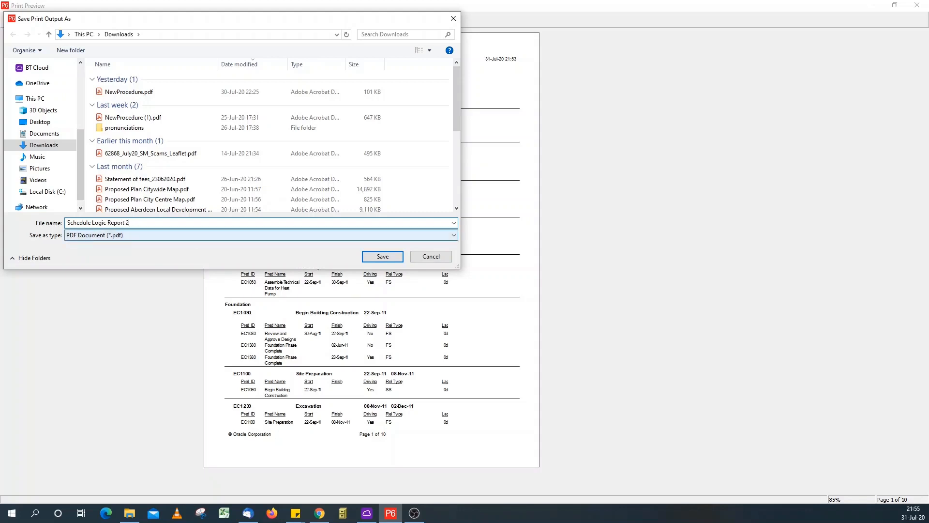
type("020-07-31")
left_click(372, 256)
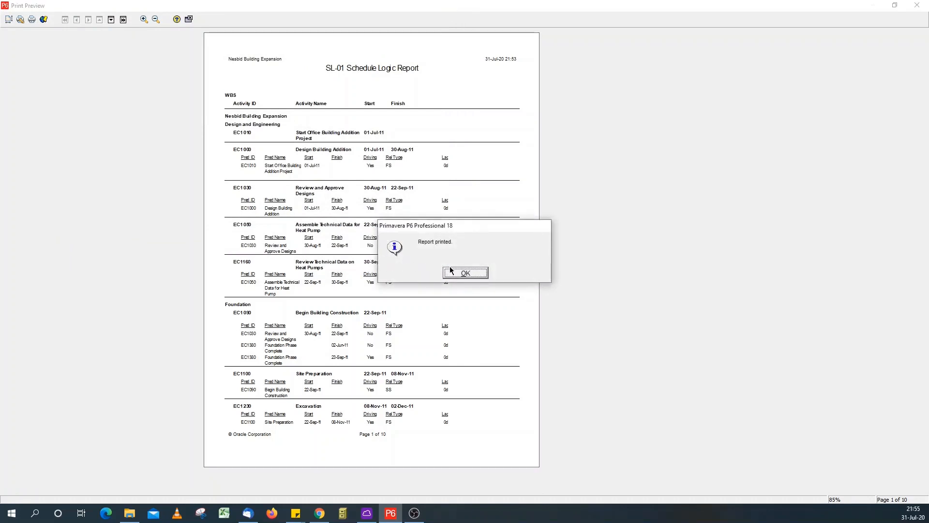
left_click(457, 274)
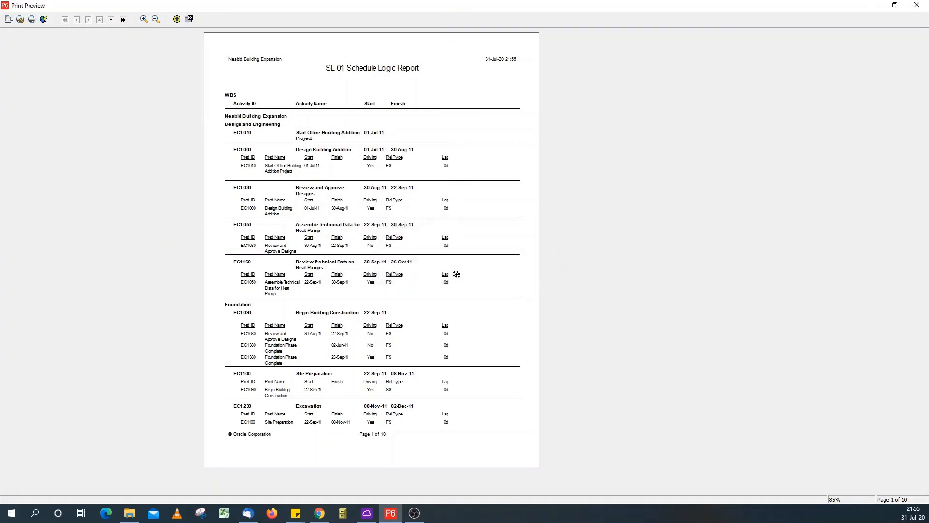
Close the print preview, then save the new report and finish the Report Wizard.
left_click(189, 20)
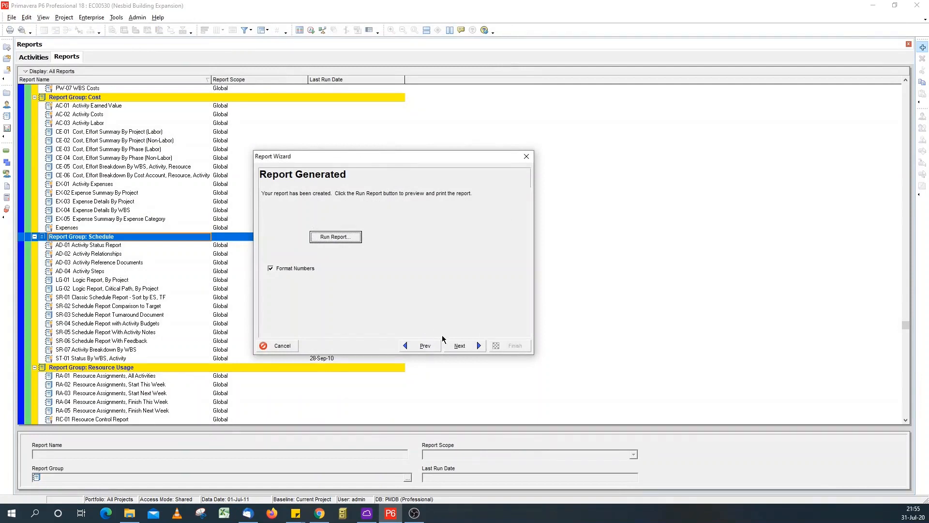
left_click(462, 347)
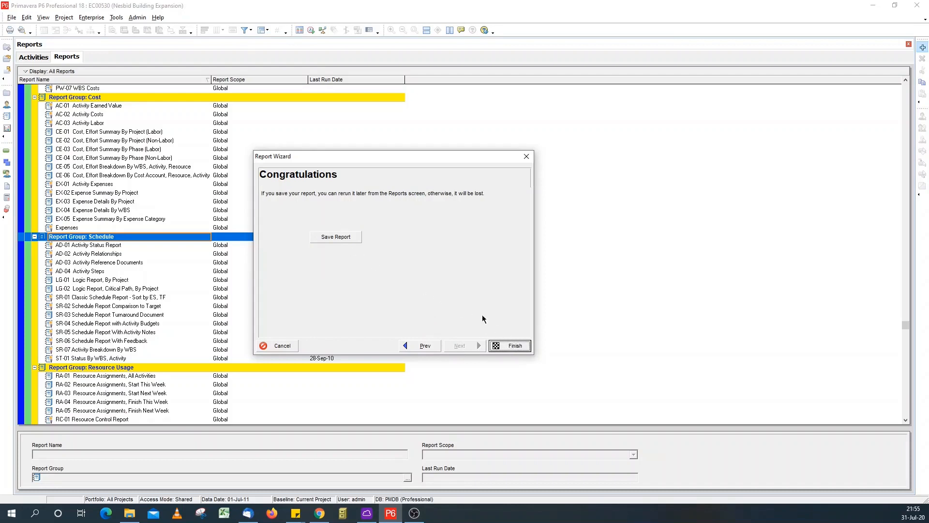
left_click(336, 237)
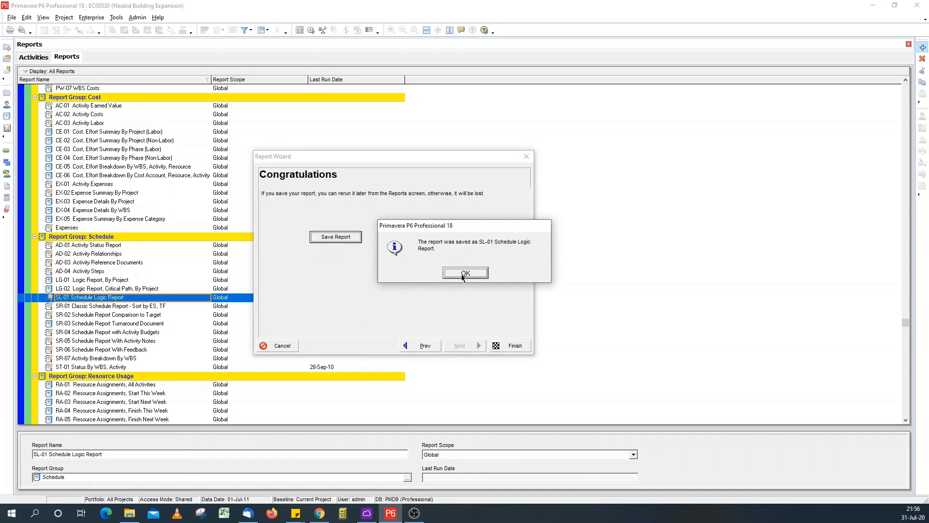
left_click(462, 274)
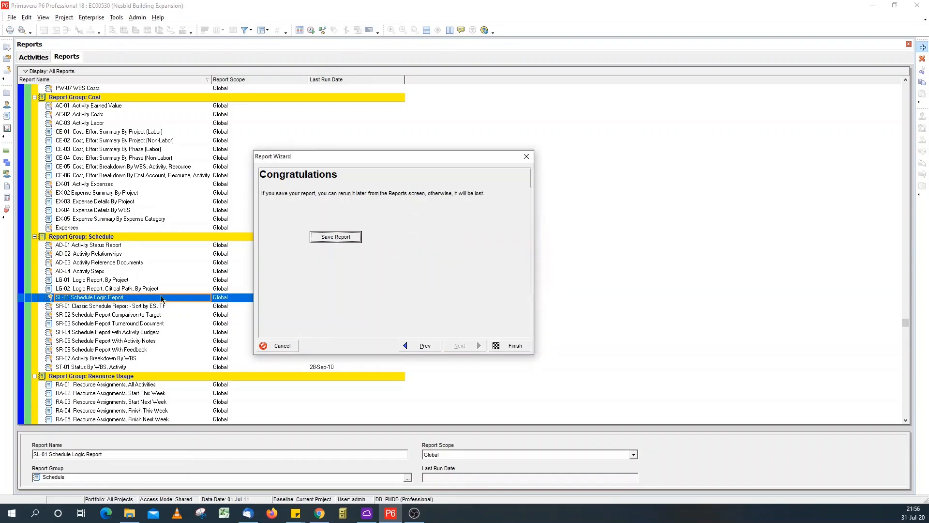
left_click(496, 347)
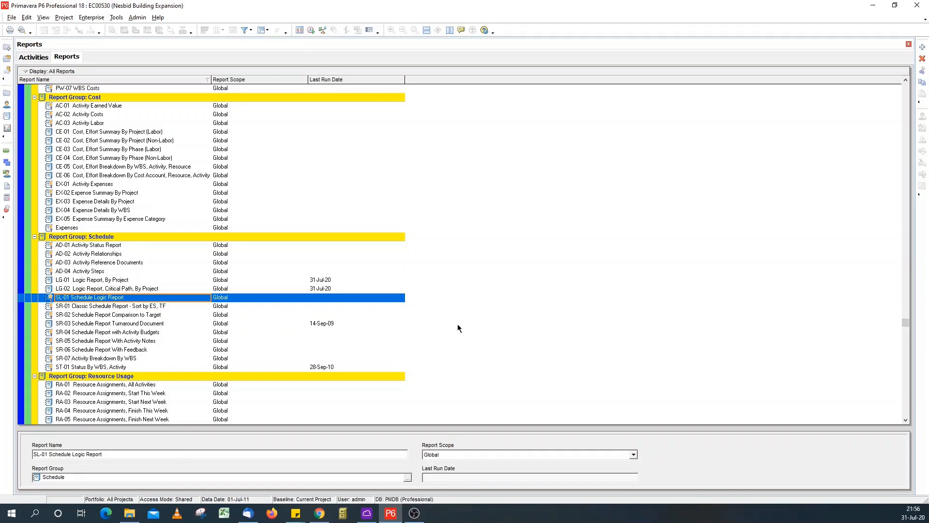
Run the saved SL-01 Schedule Logic Report from the report list to Print Preview, then close the preview.
right_click(145, 298)
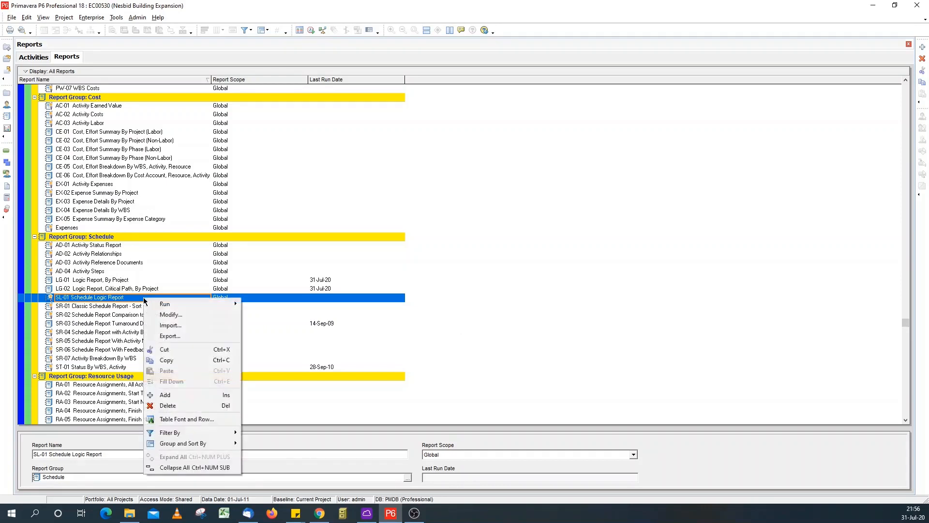
mouse_move(173, 308)
left_click(266, 304)
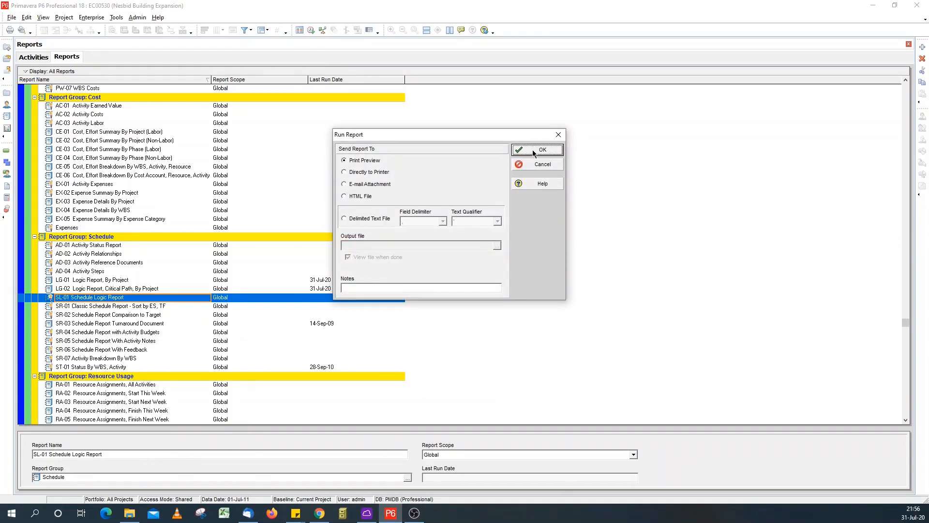
left_click(532, 150)
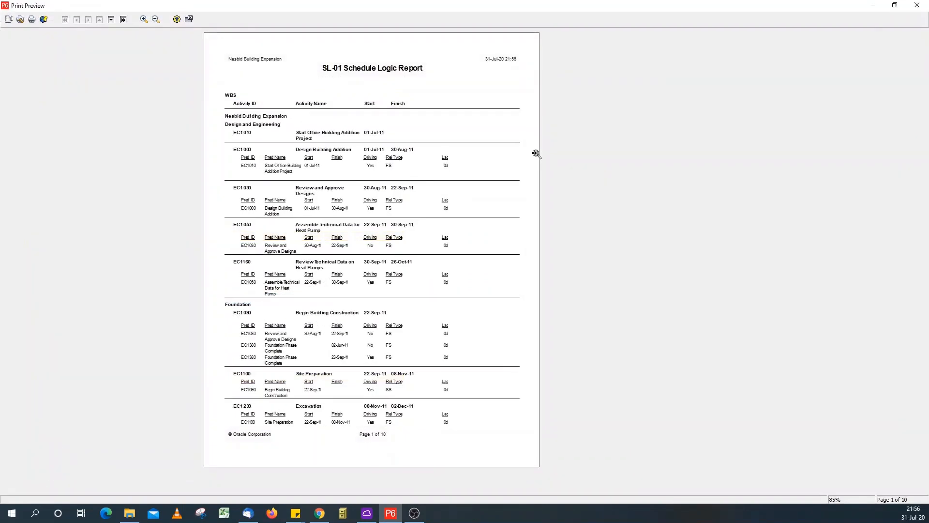
left_click(189, 20)
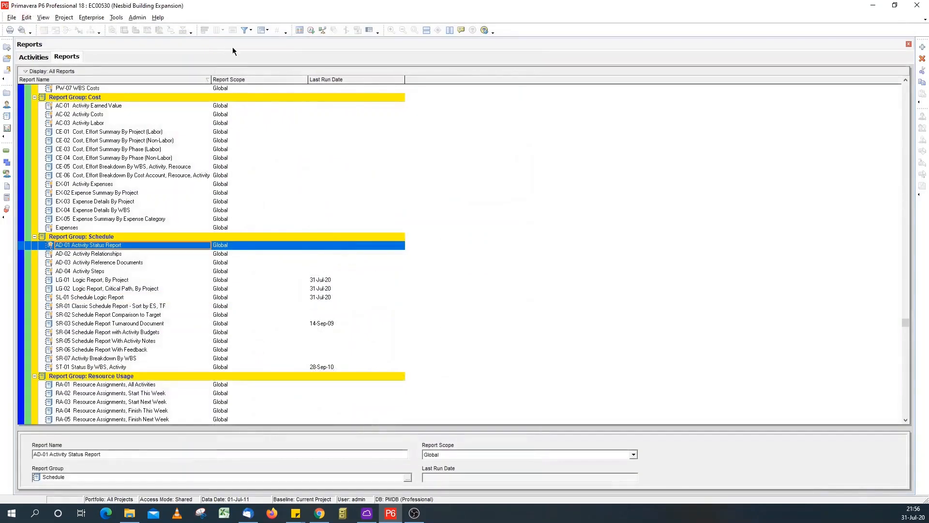
Choose Global as the report scope of the SL-01 Schedule Logic Report.
left_click(120, 298)
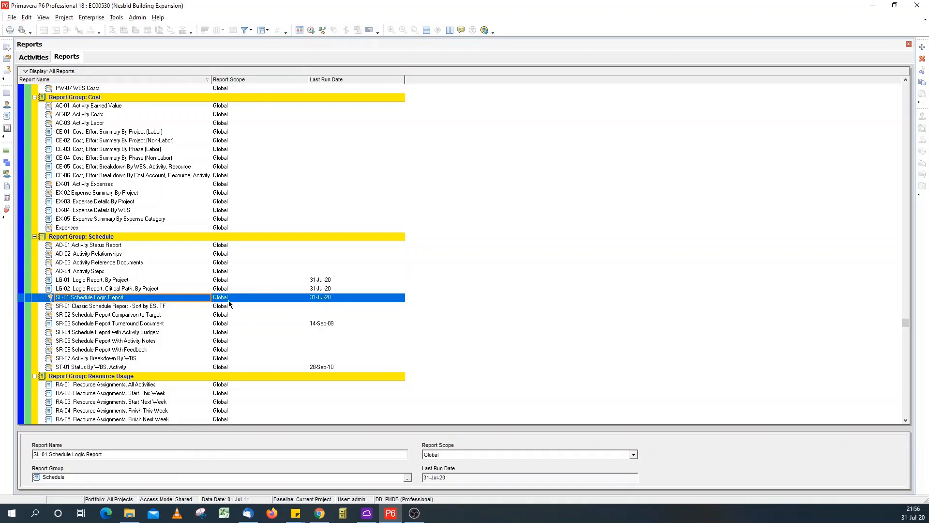
left_click(280, 298)
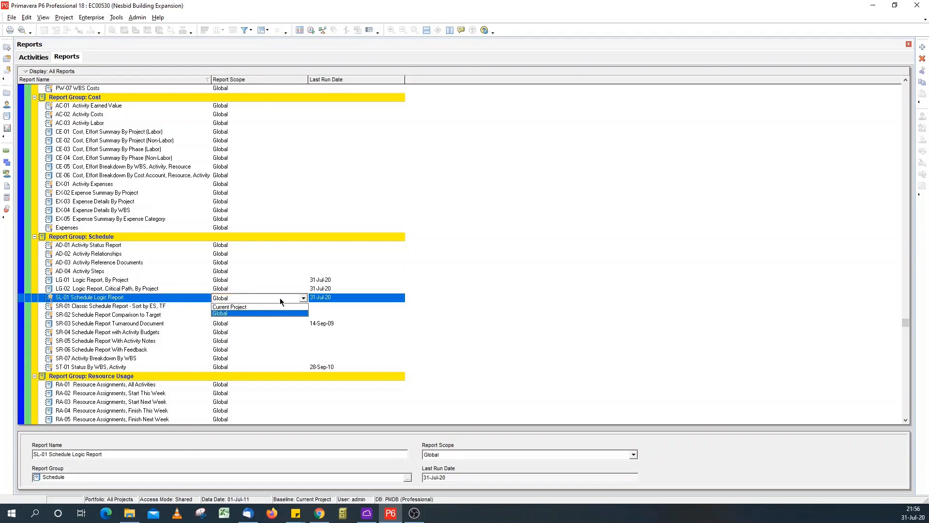
left_click(255, 313)
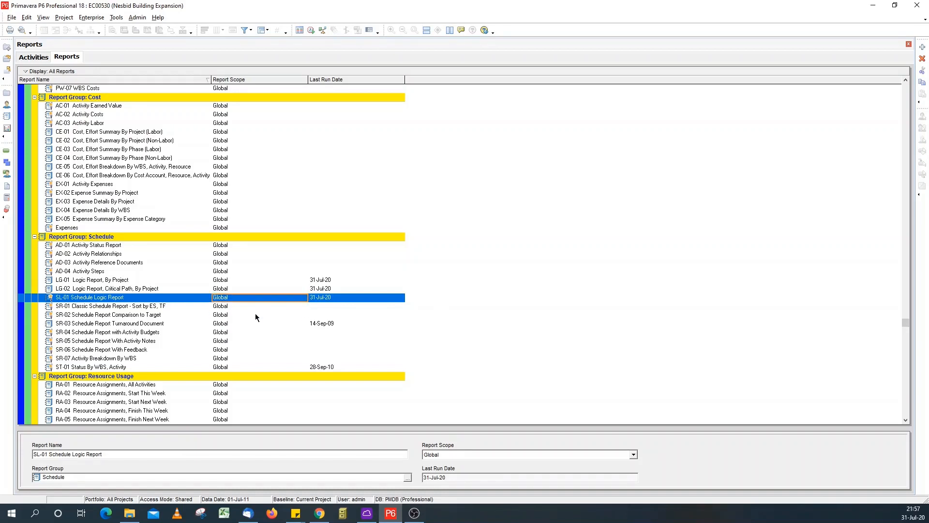